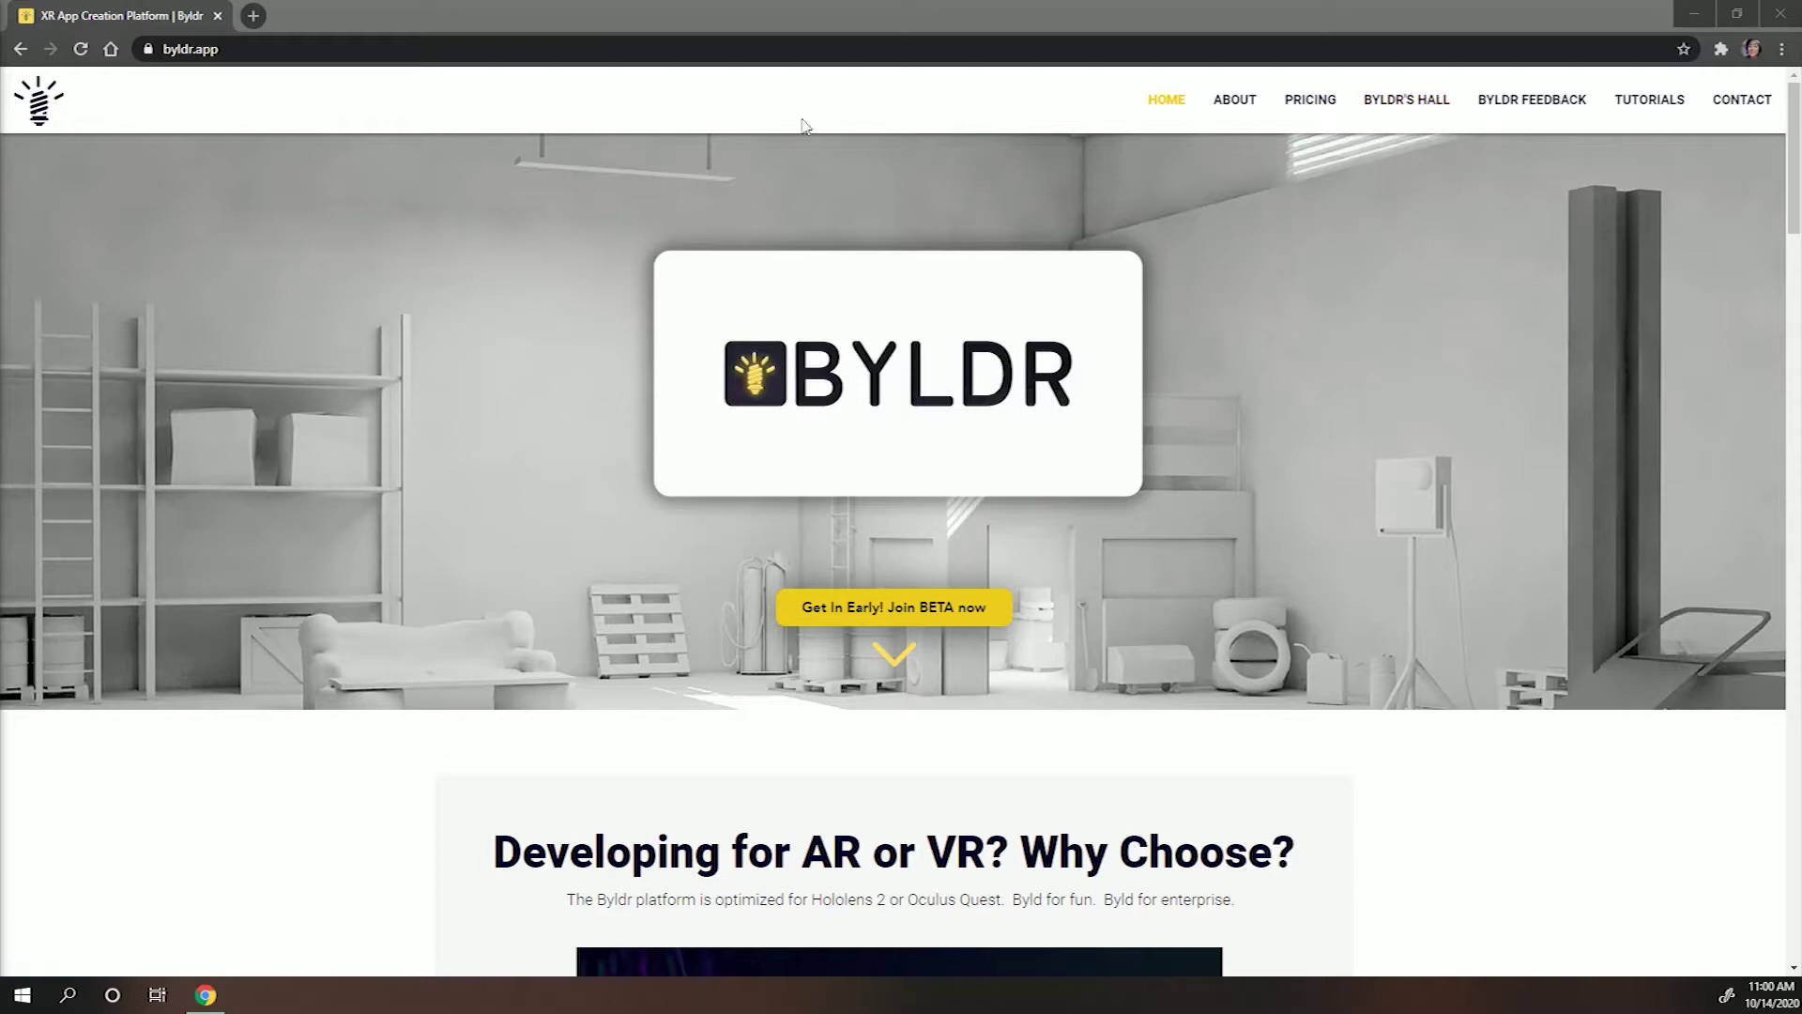
- Open the Byldr's Hall portal login page in a new tab and go to its Sign Up form
left_click(1399, 101)
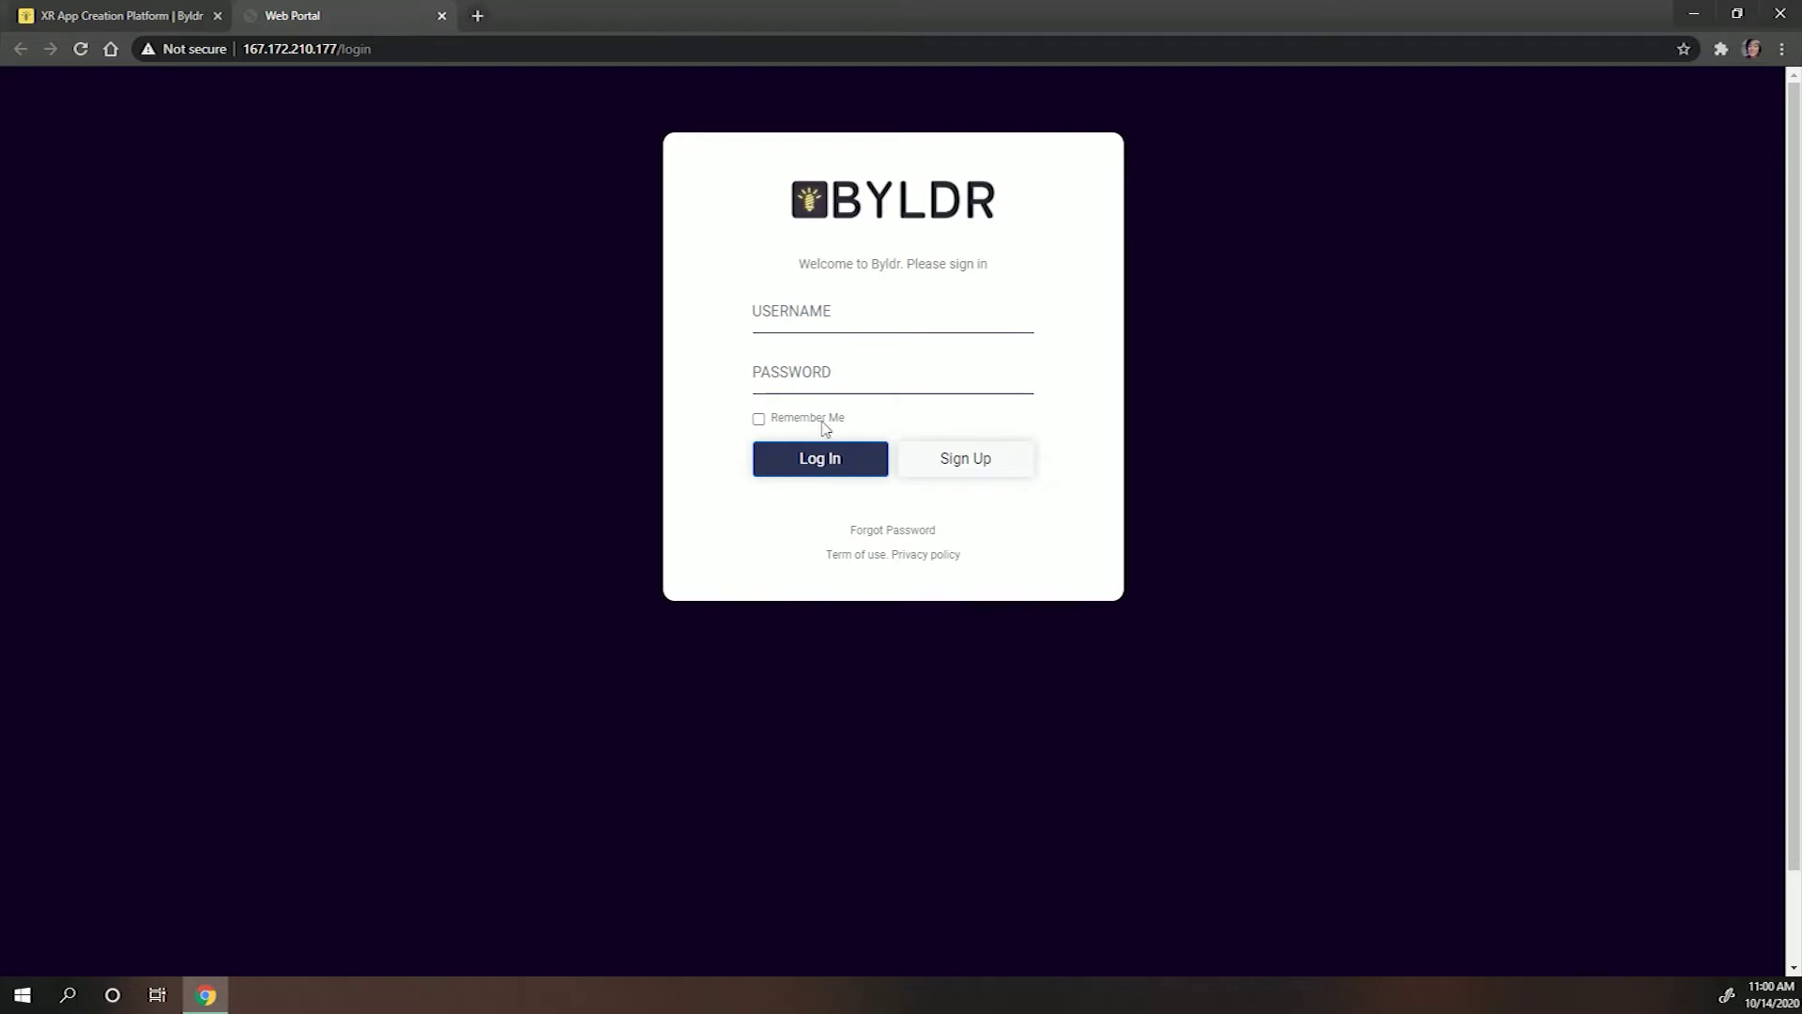
left_click(968, 479)
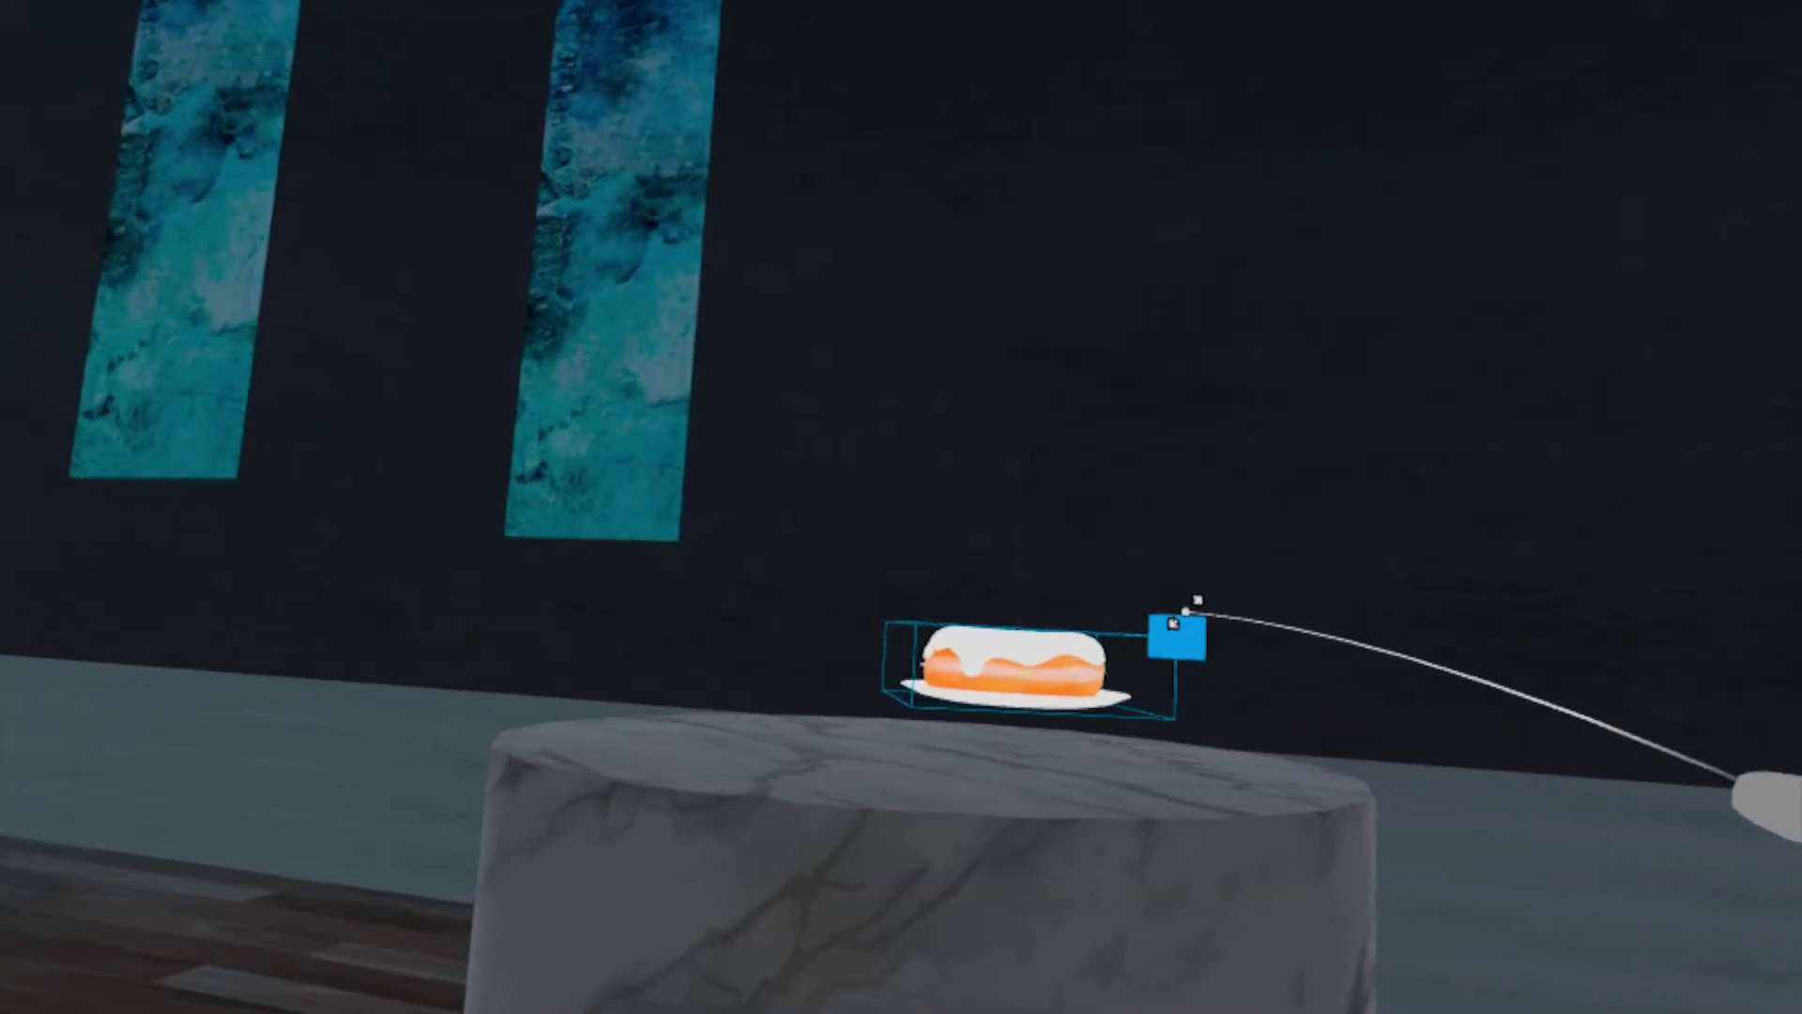
- Show the scale and rotate handles on the donut resting on the marble pedestal
left_click(1106, 658)
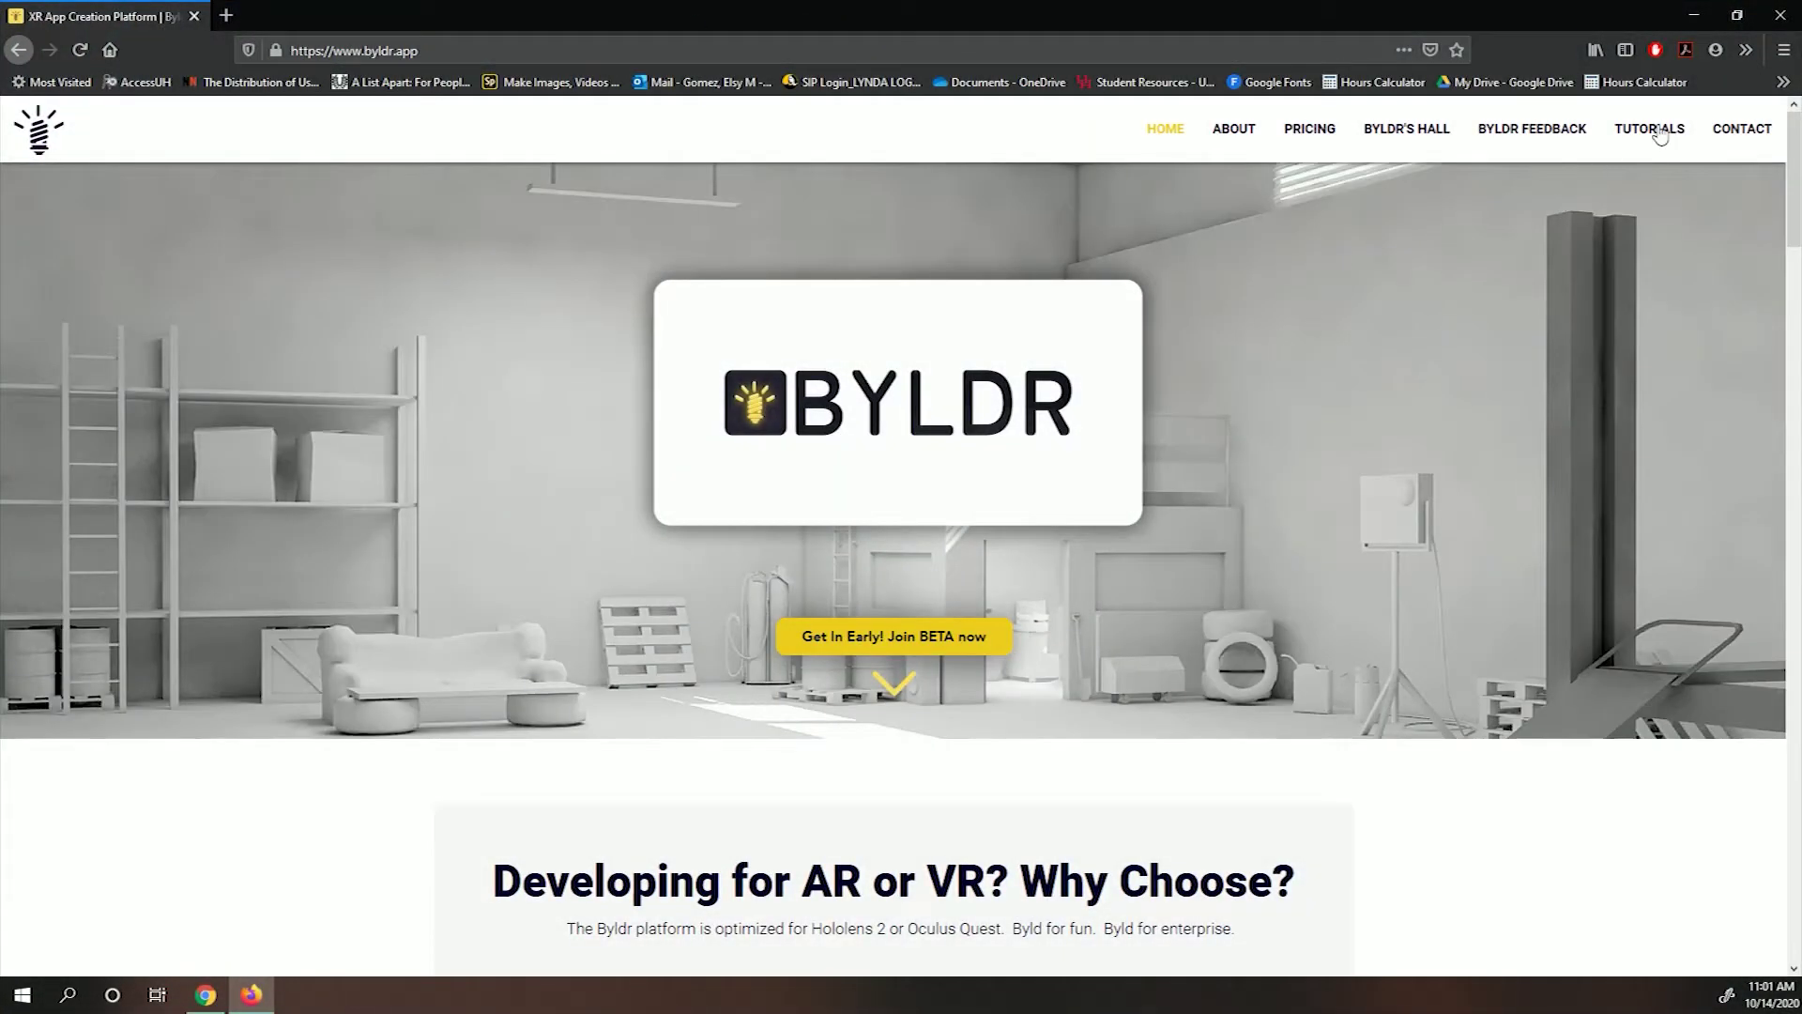
- Open the Byldr Tutorials page and scroll down to section 2.1 Signing In
left_click(1649, 137)
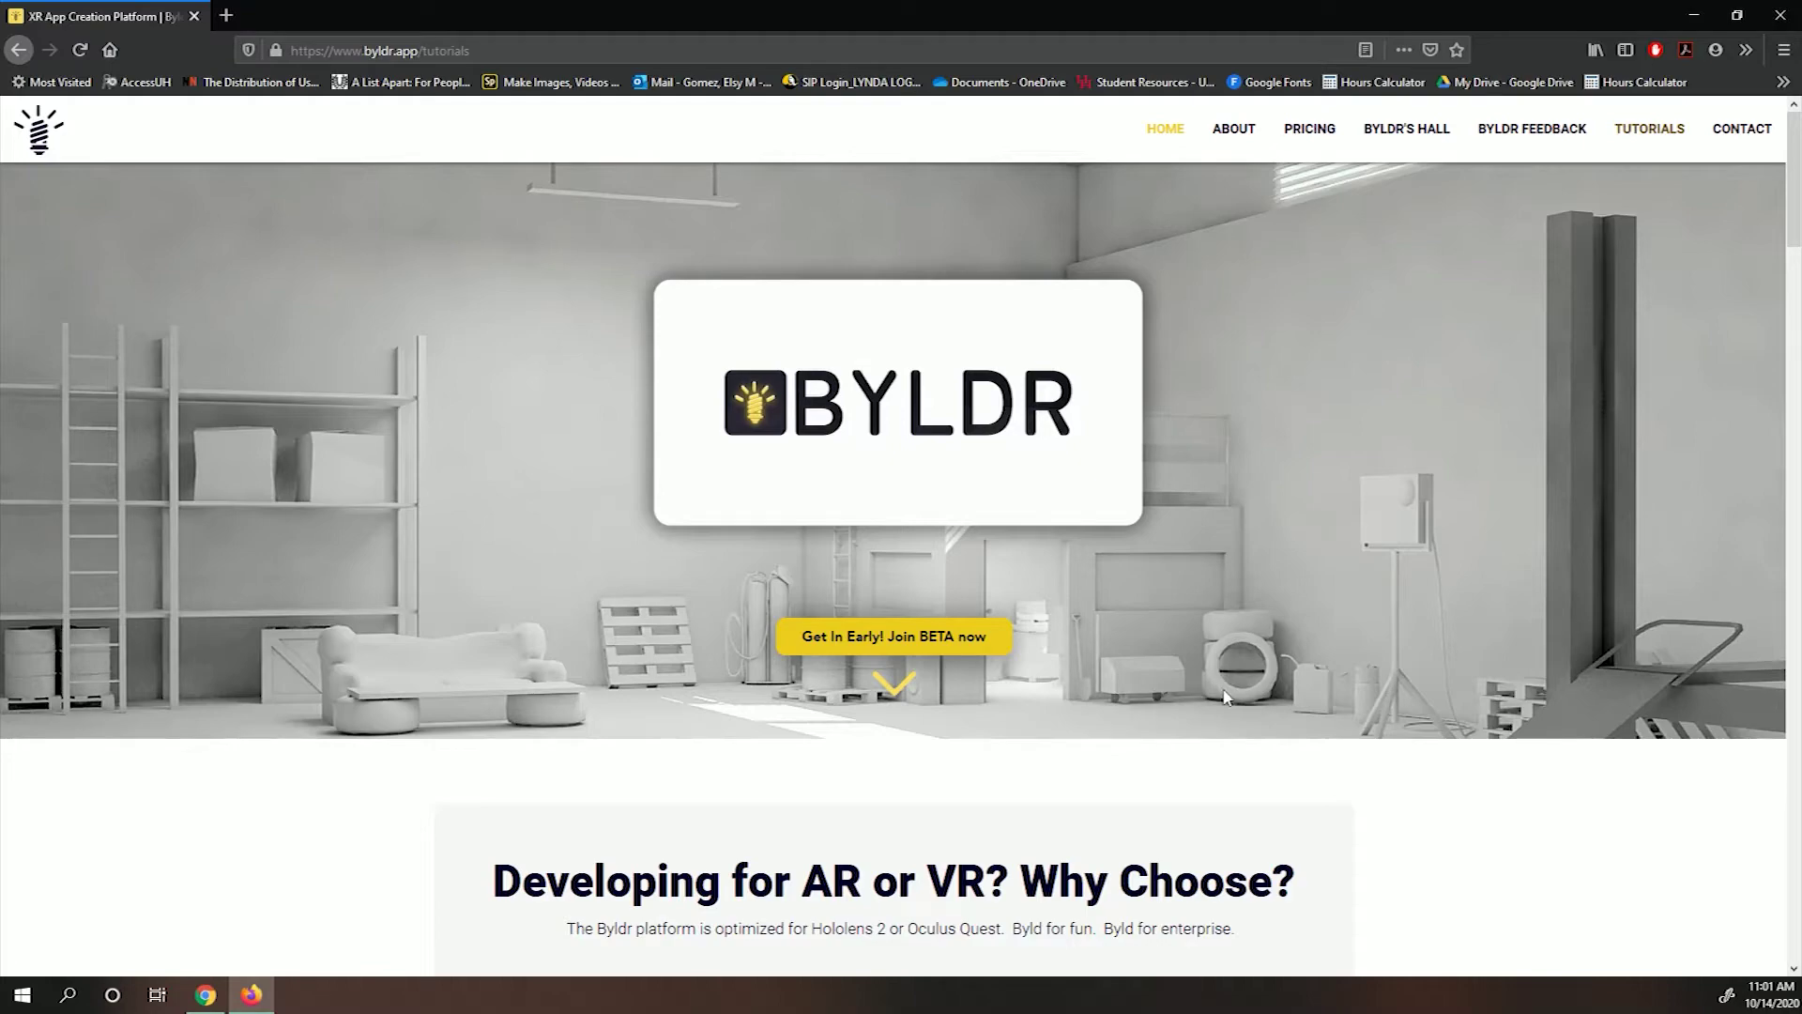
scroll(1314, 657, "down", 2)
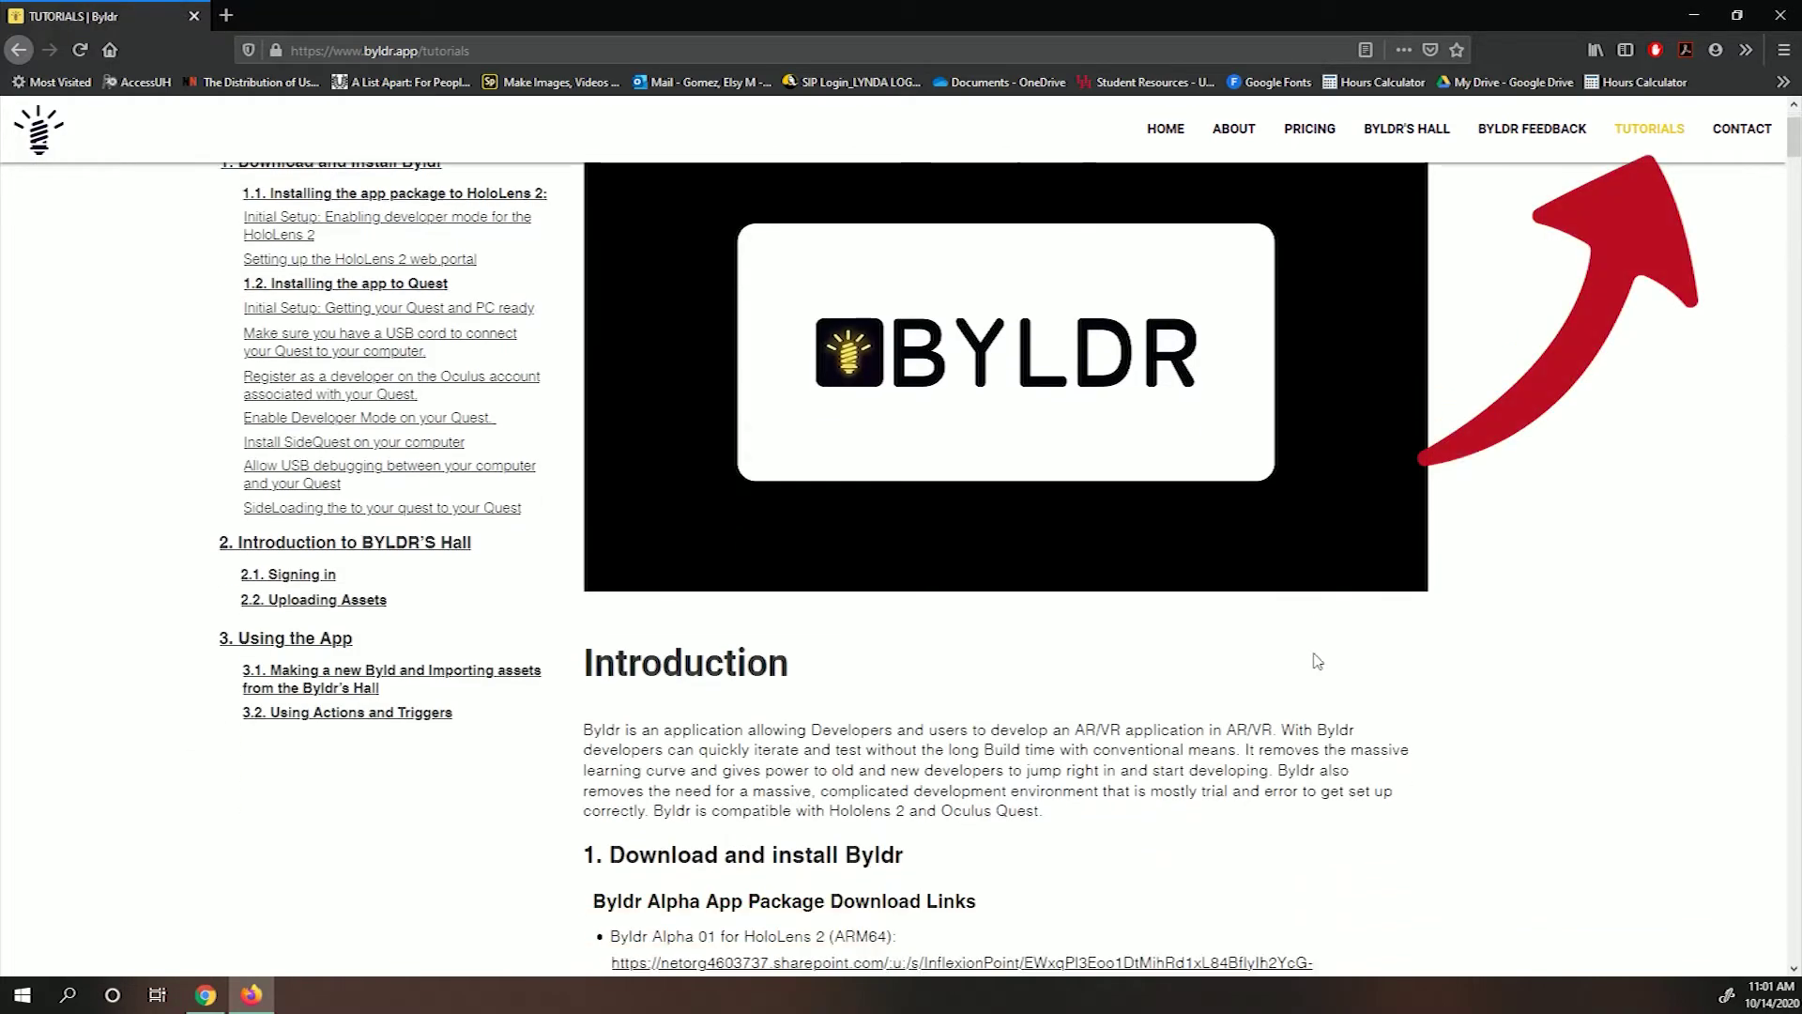
scroll(1317, 662, "down", 18)
scroll(1317, 661, "down", 15)
scroll(1315, 654, "down", 15)
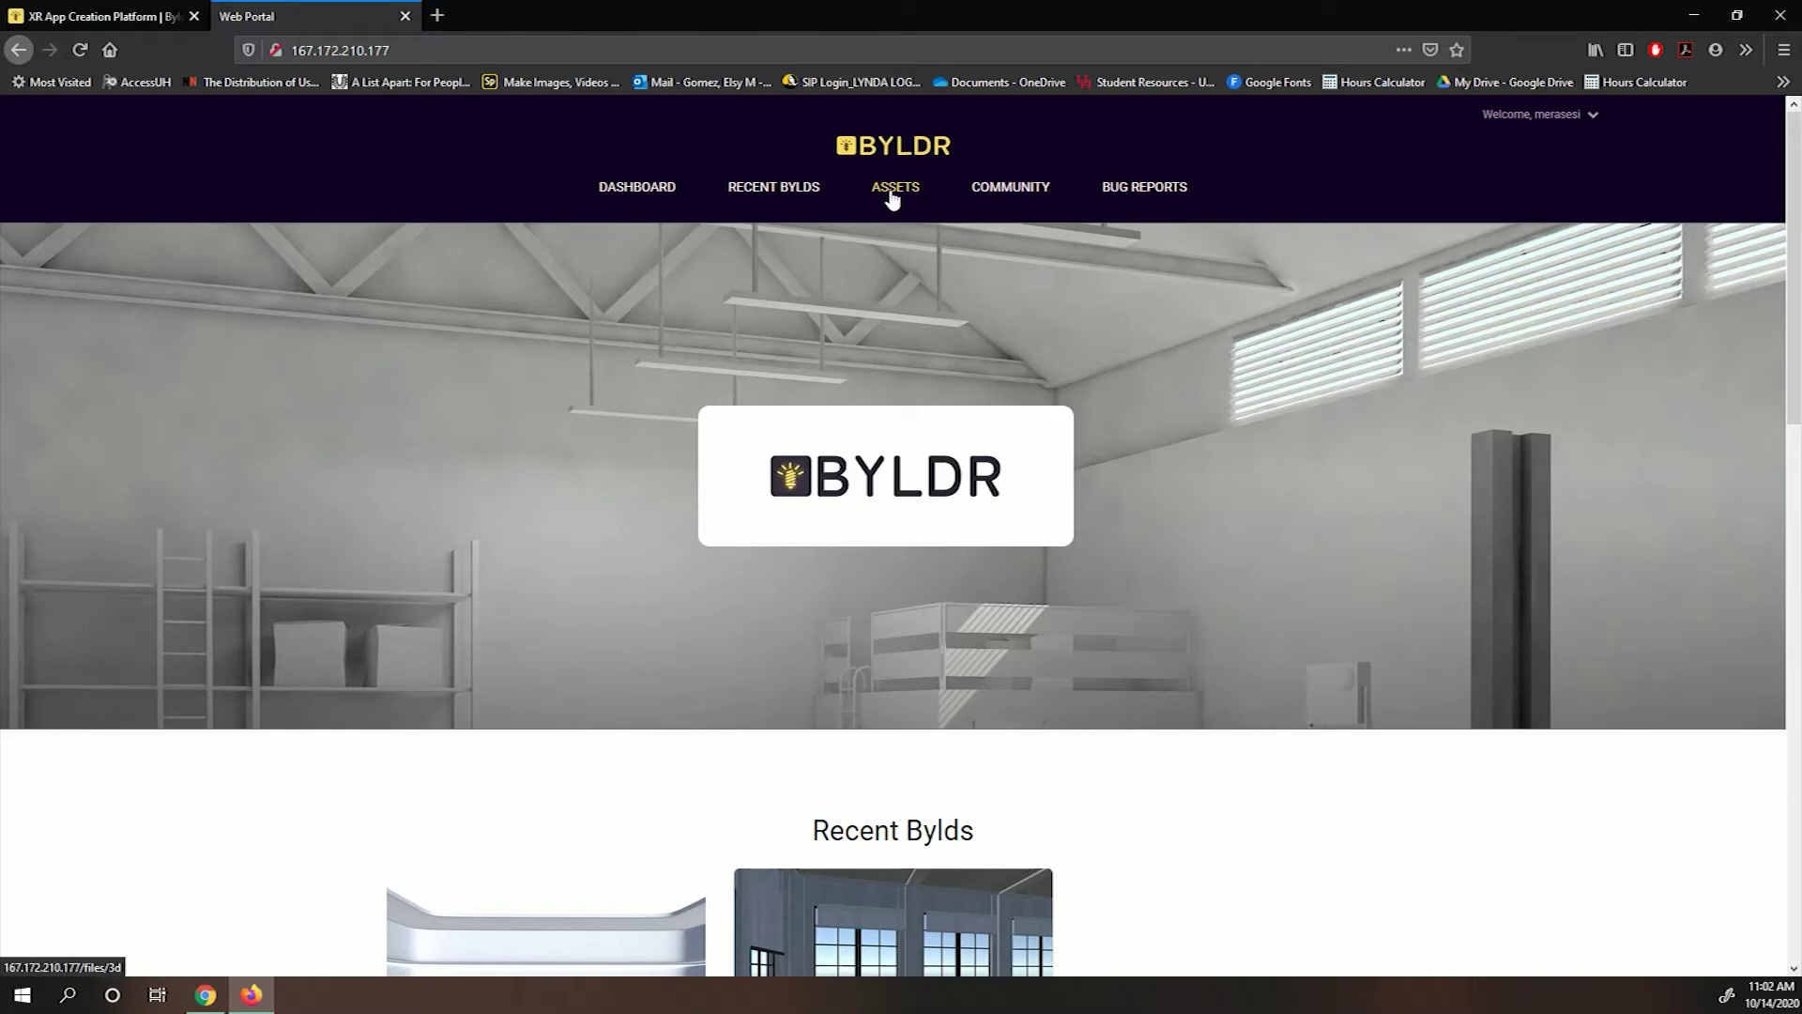
- Open the 3D Asset Library and bring up the File Upload form
left_click(892, 197)
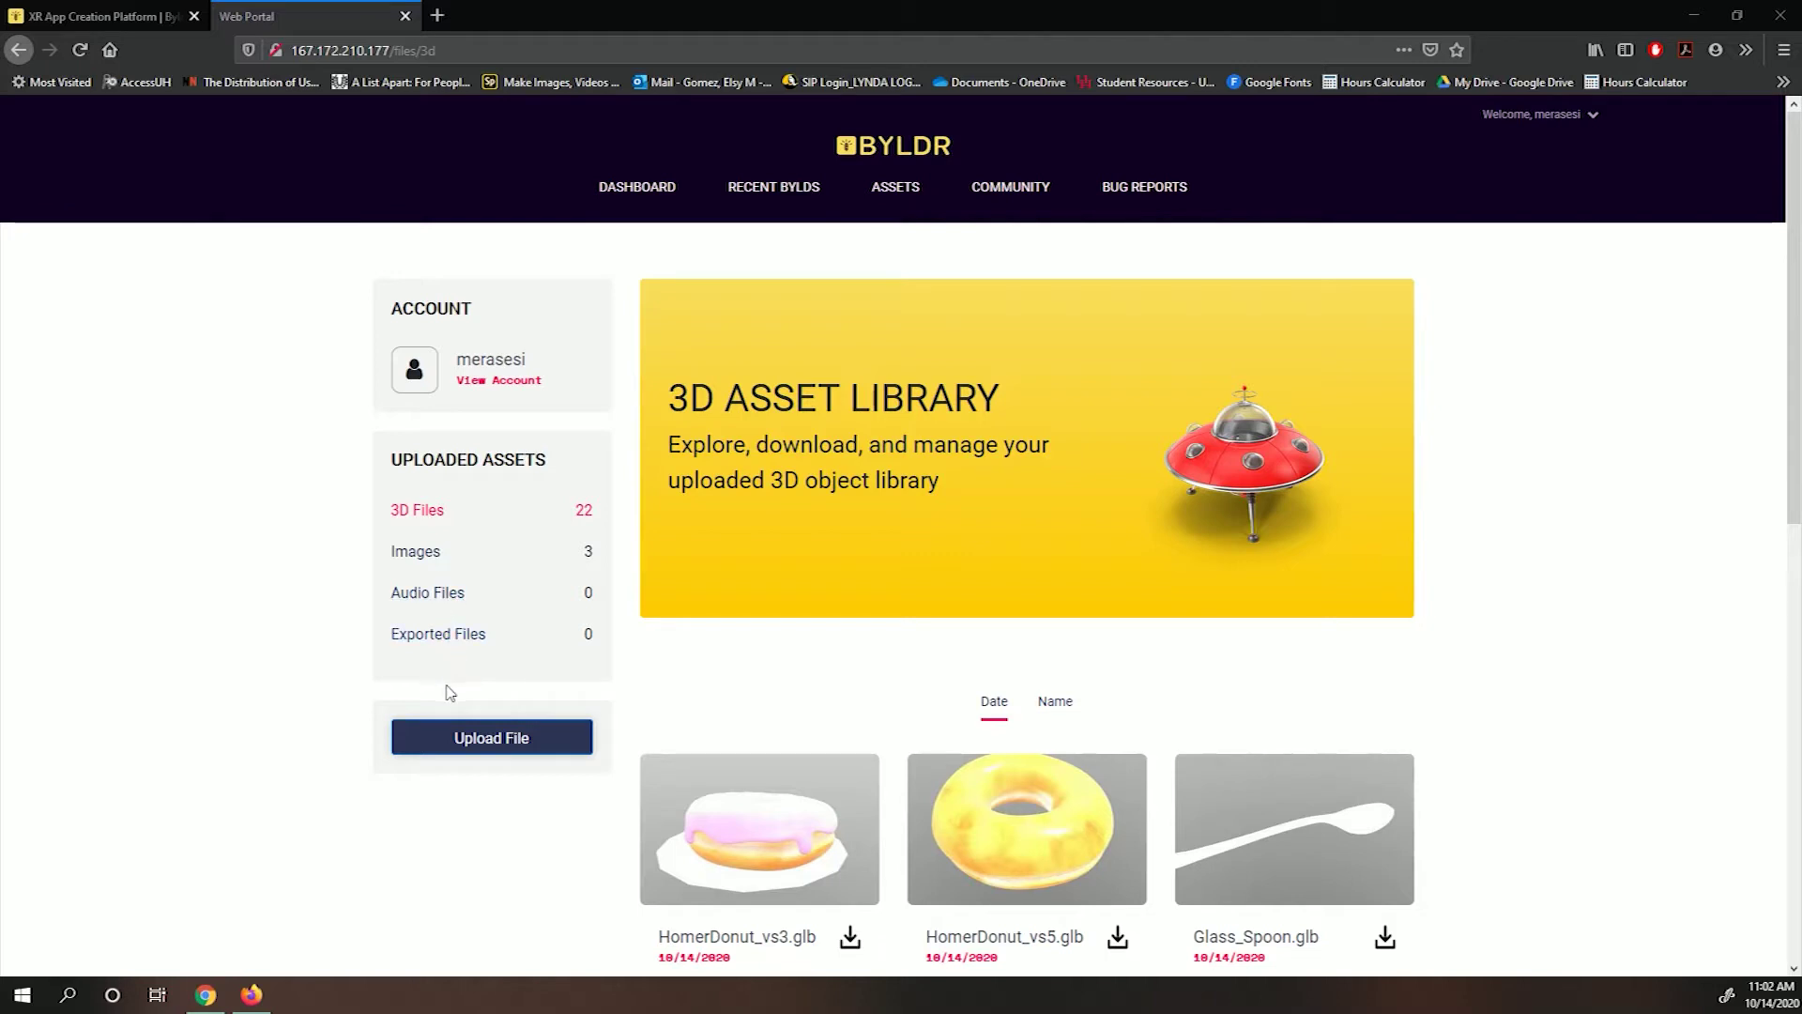
left_click(420, 741)
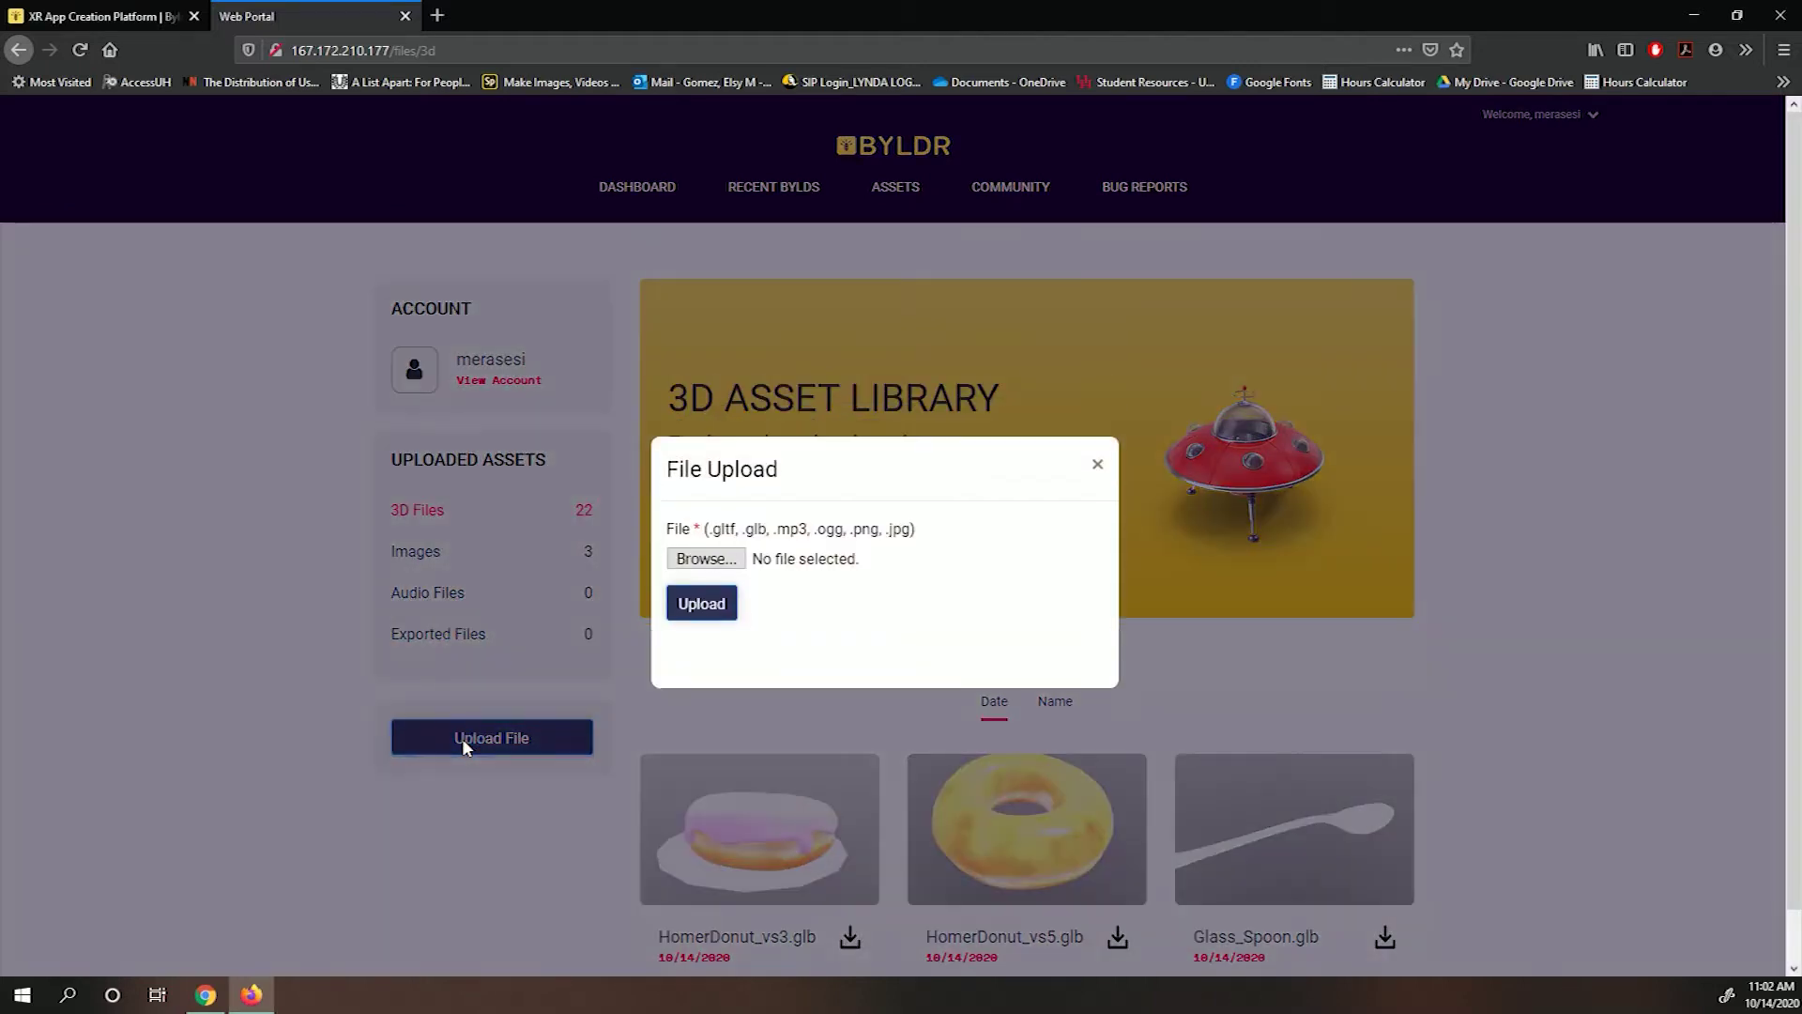
- Choose rover.glb as the upload file and turn its preview from top to side view
left_click(735, 559)
left_click_drag(912, 88, 0, 427)
key("Escape")
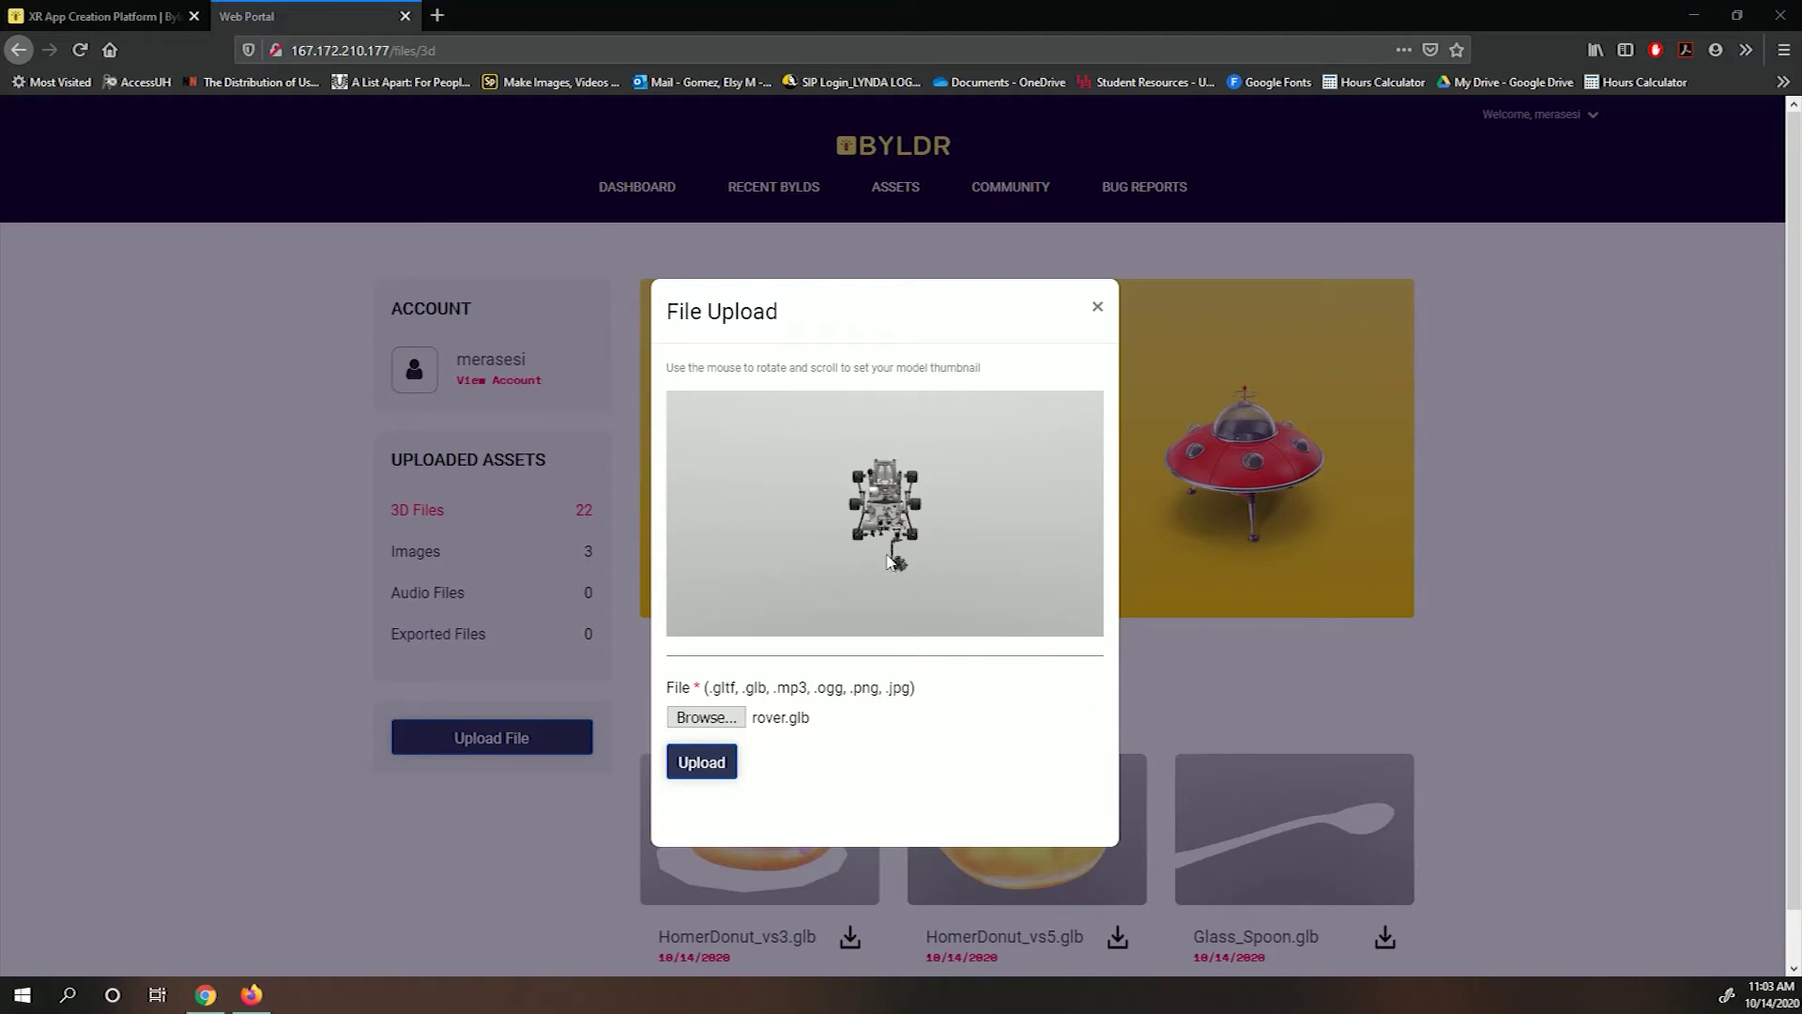
left_click_drag(882, 561, 856, 559)
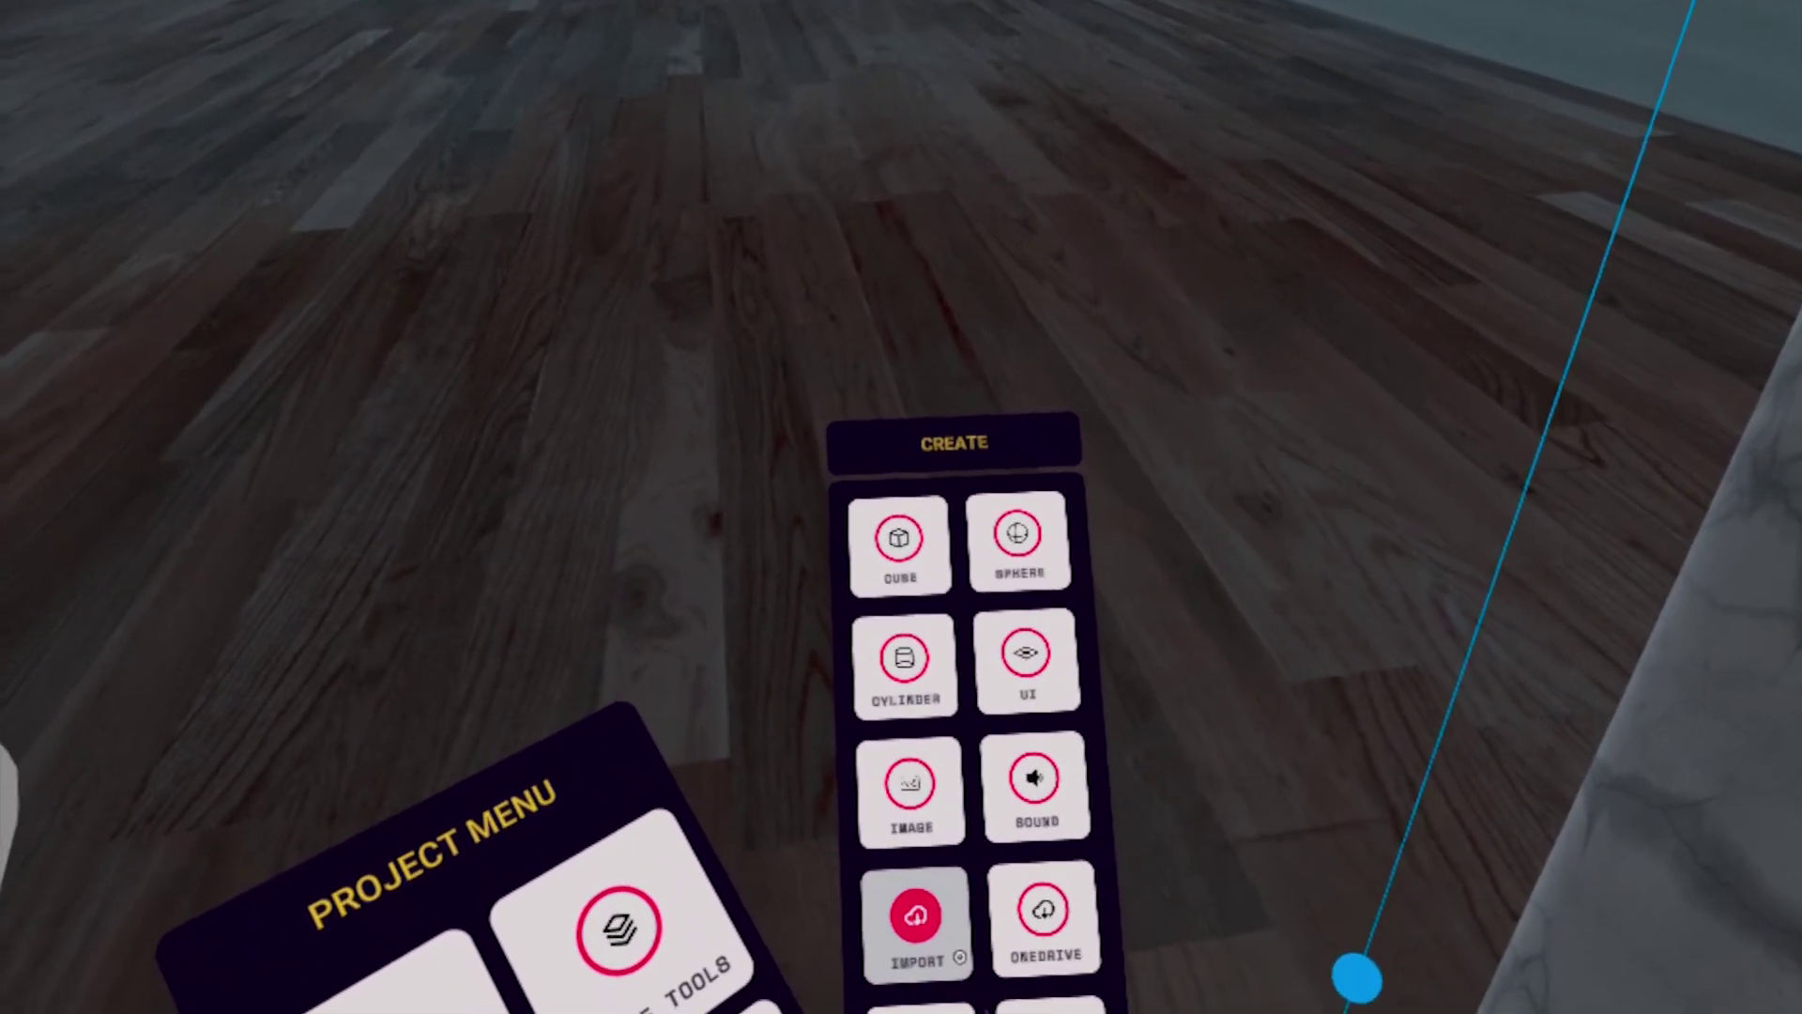
- Open the Importable Items list from the Create panel and scroll through its model thumbnails
left_click(899, 900)
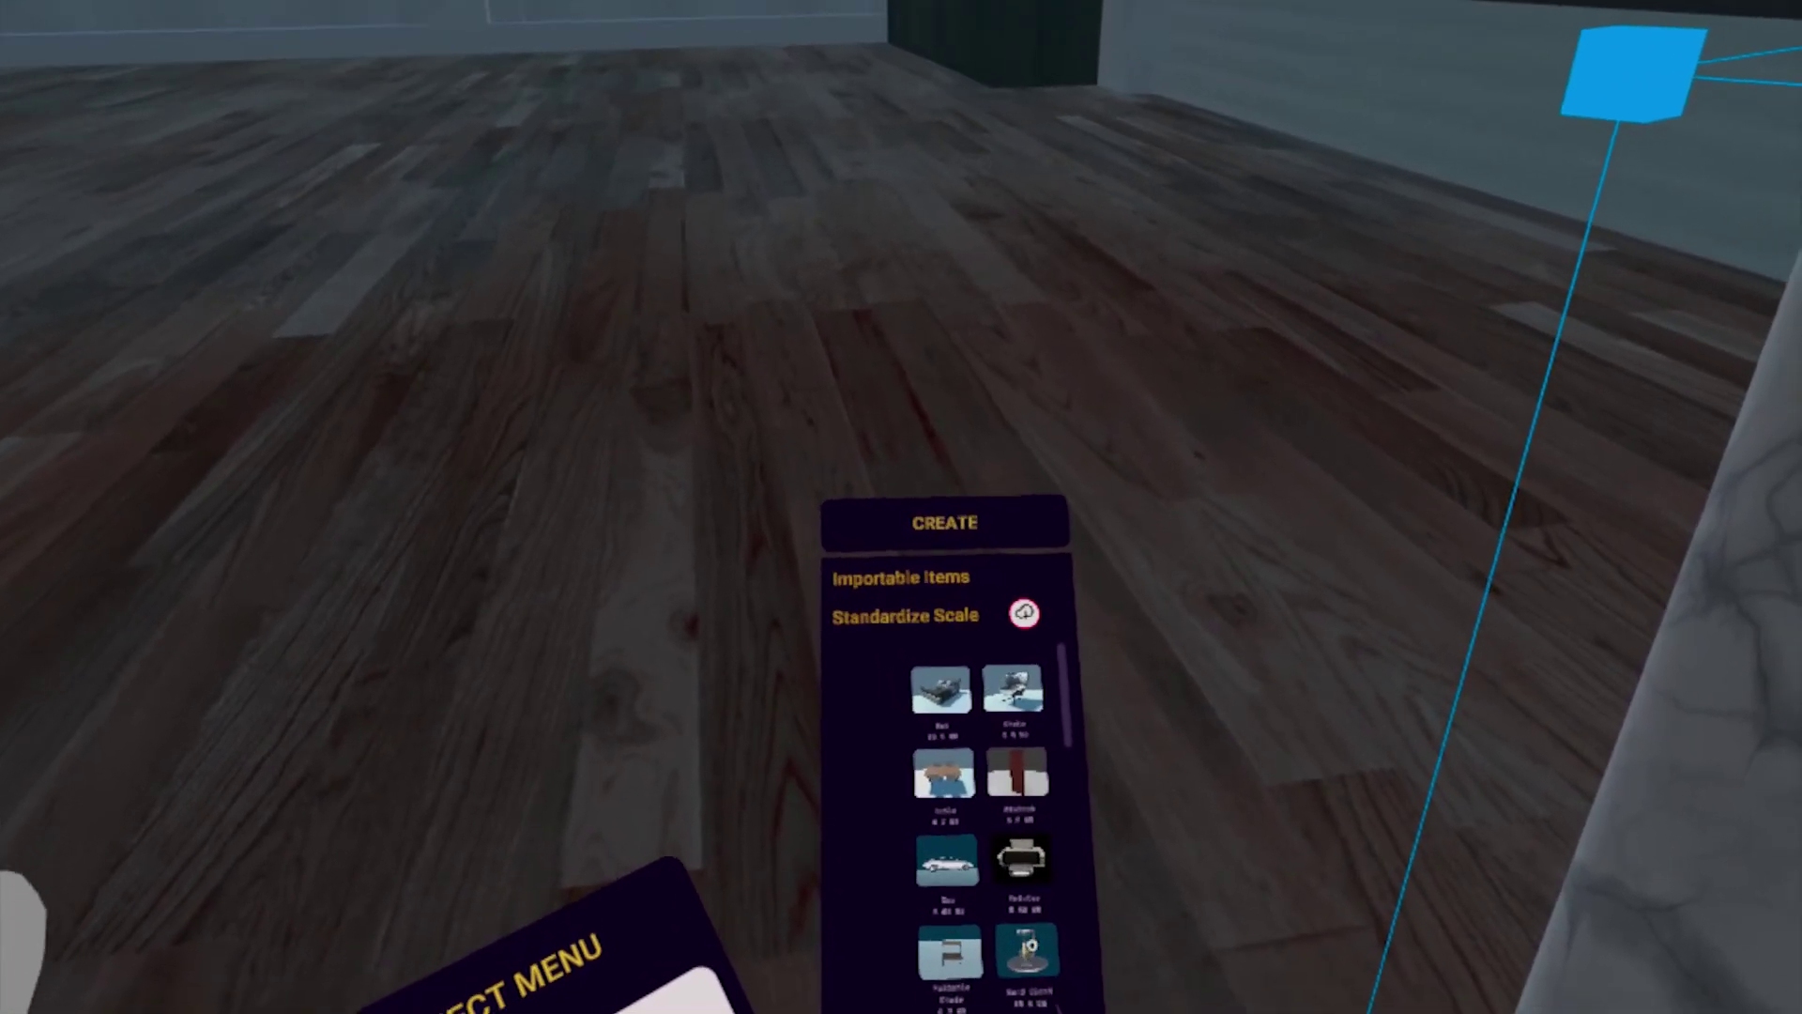
scroll(1061, 809, "down", 2)
scroll(1060, 809, "down", 5)
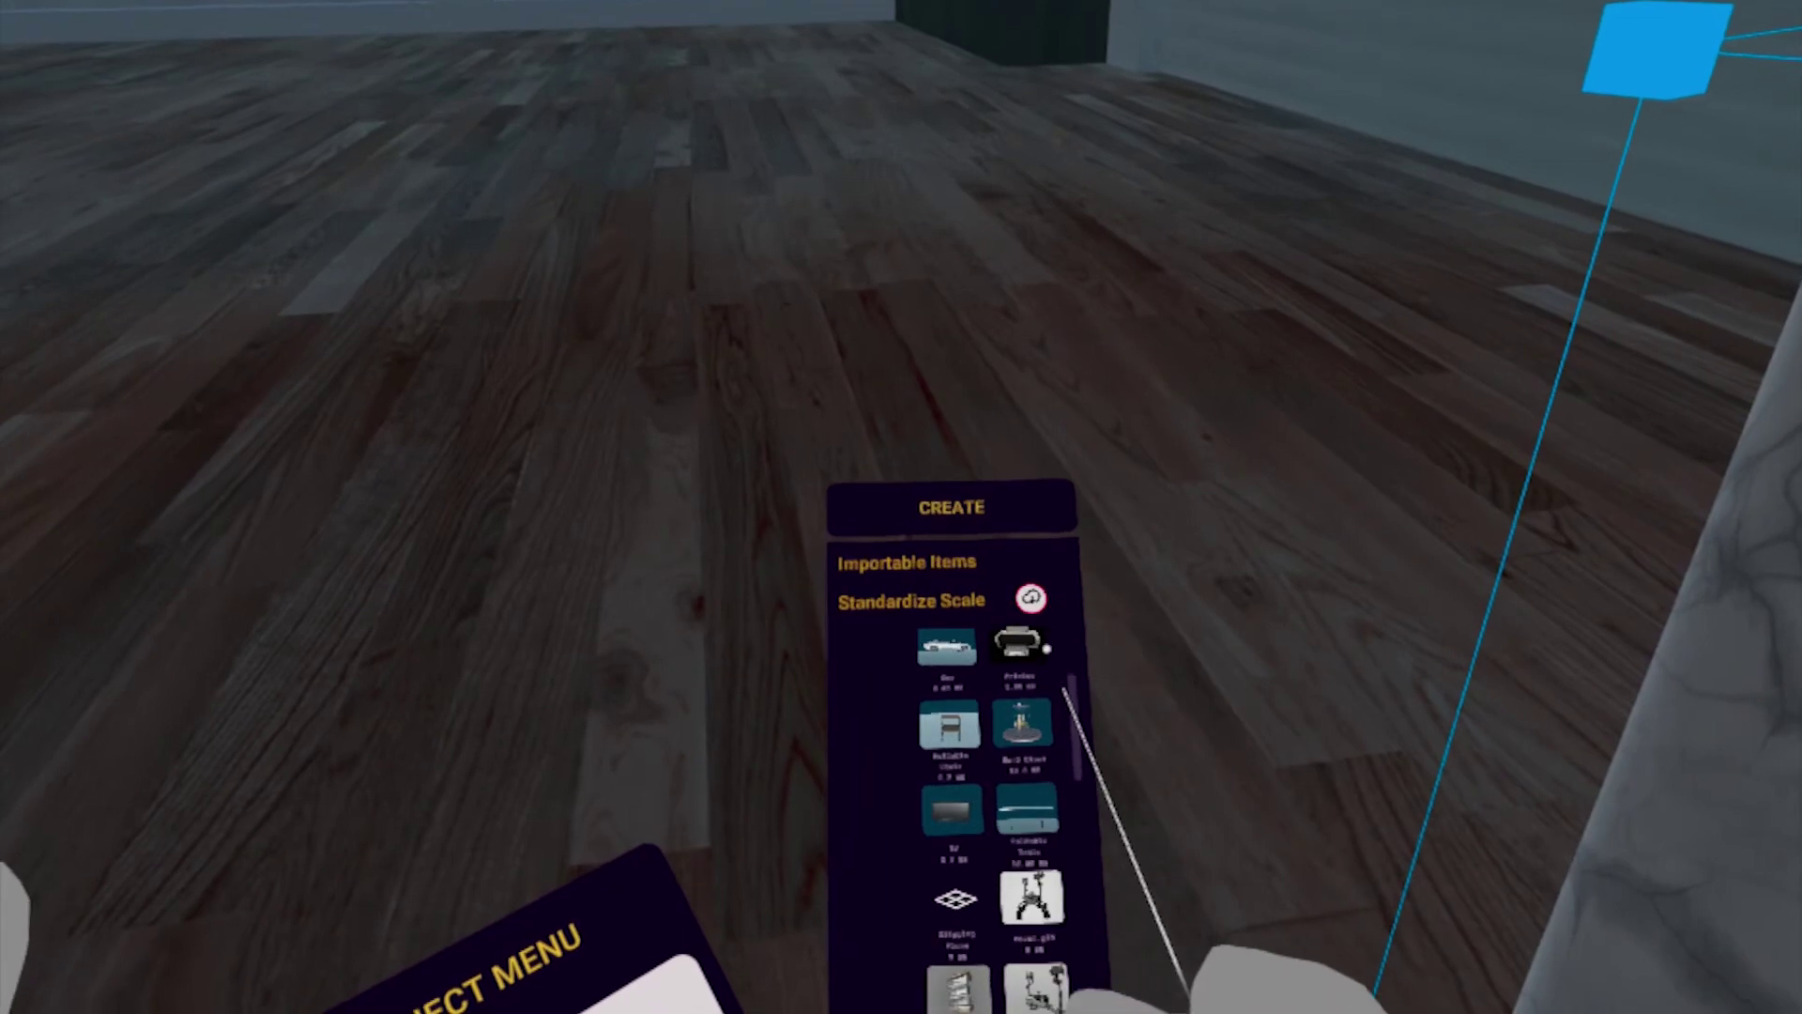
scroll(1061, 809, "down", 5)
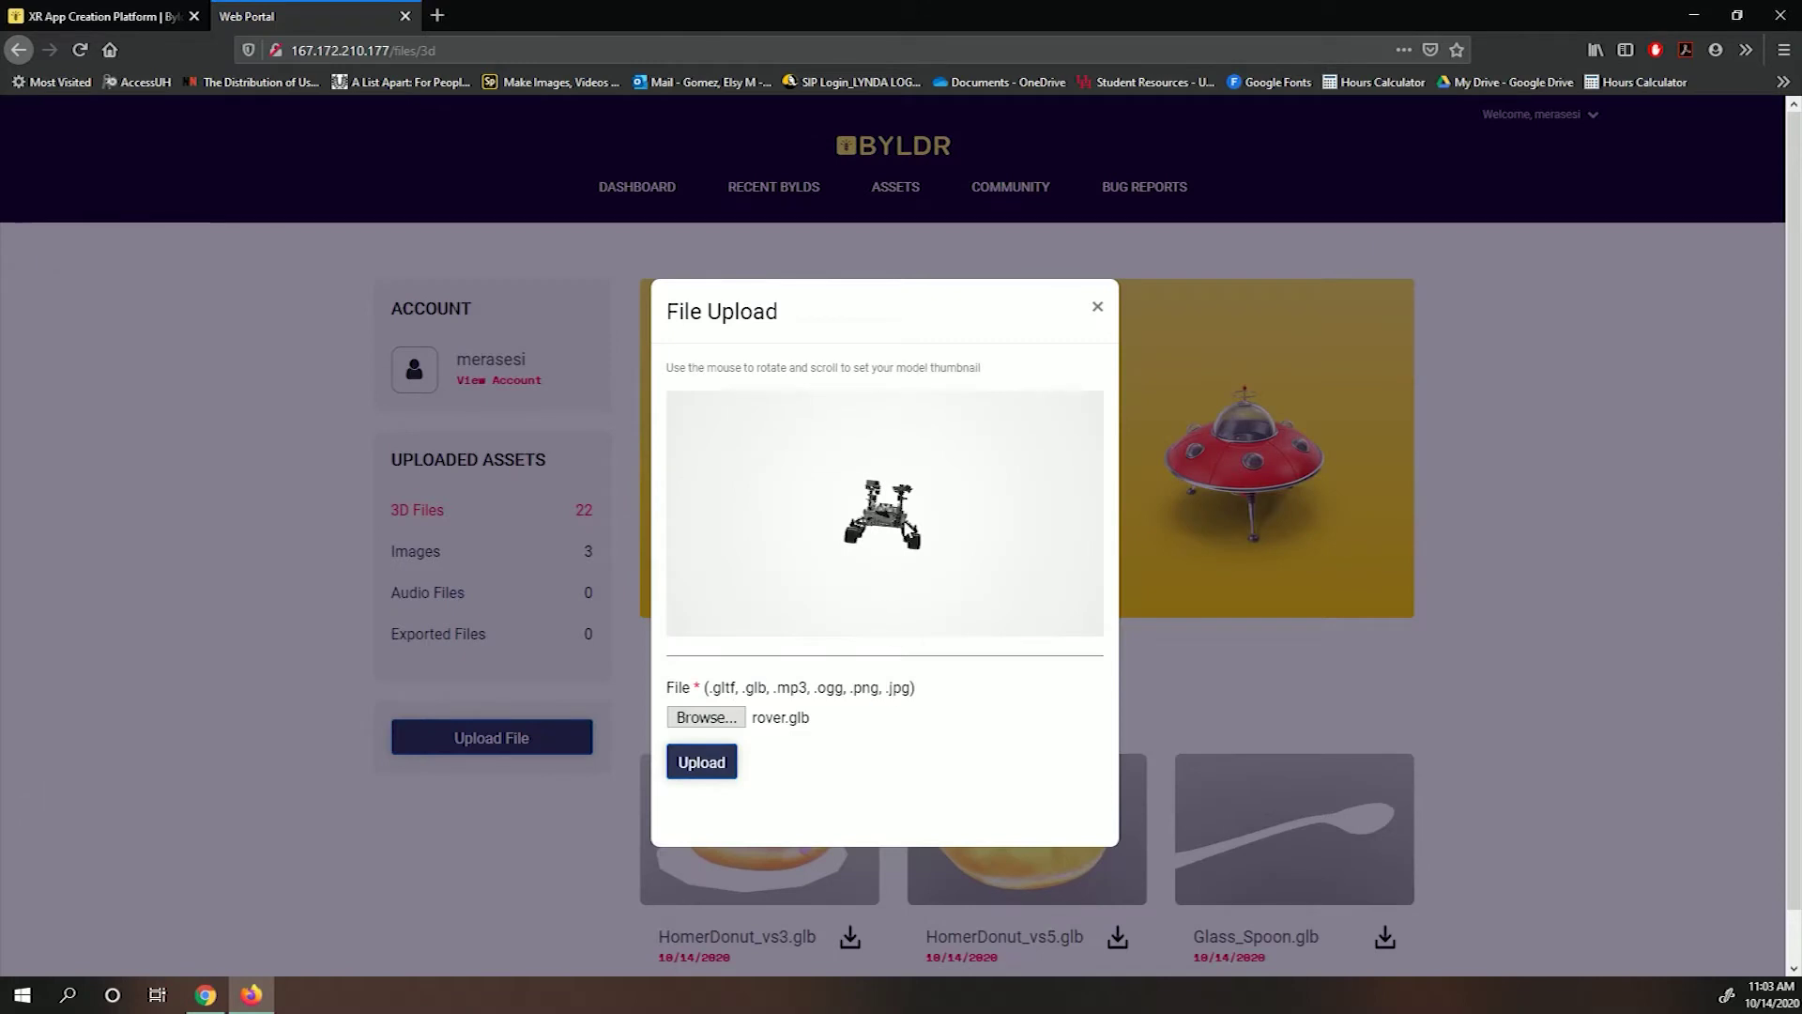
- Orbit the rover preview into a tilted three-quarter side view for the thumbnail
left_click(916, 526)
left_click_drag(910, 538, 915, 542)
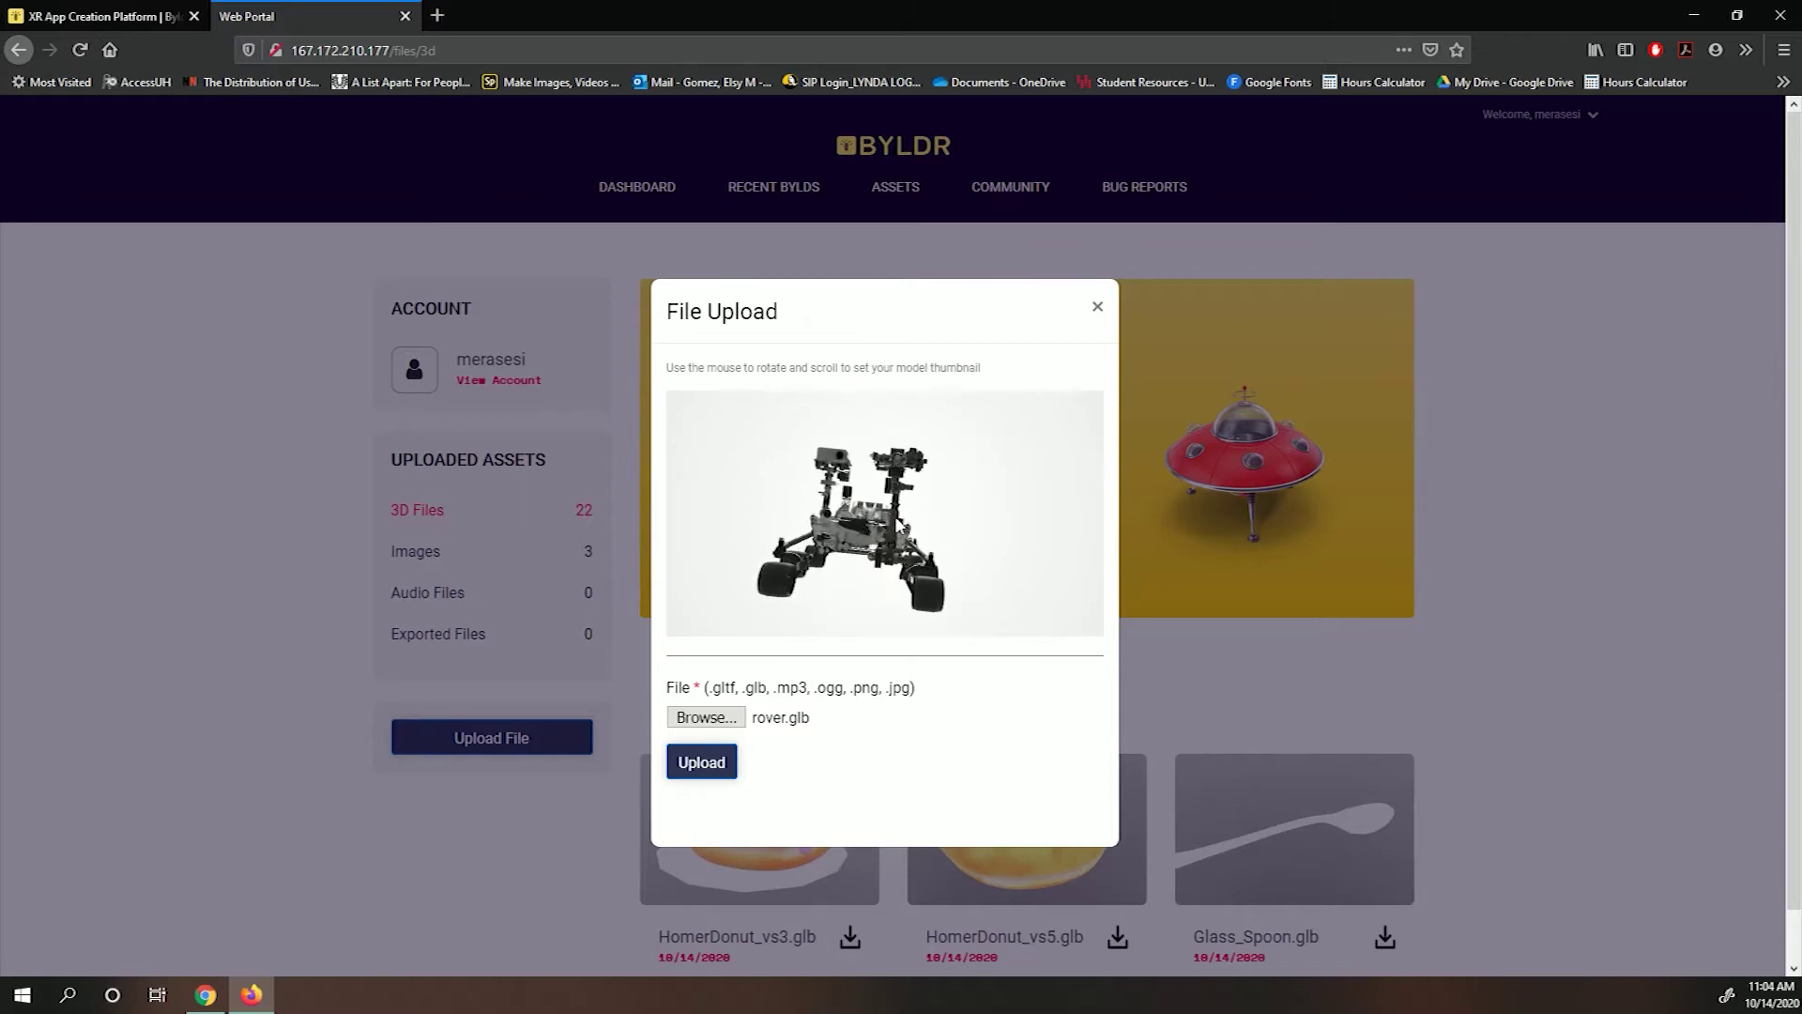
mouse_move(790, 603)
left_mouse_down()
mouse_move(967, 589)
mouse_move(780, 574)
left_mouse_up()
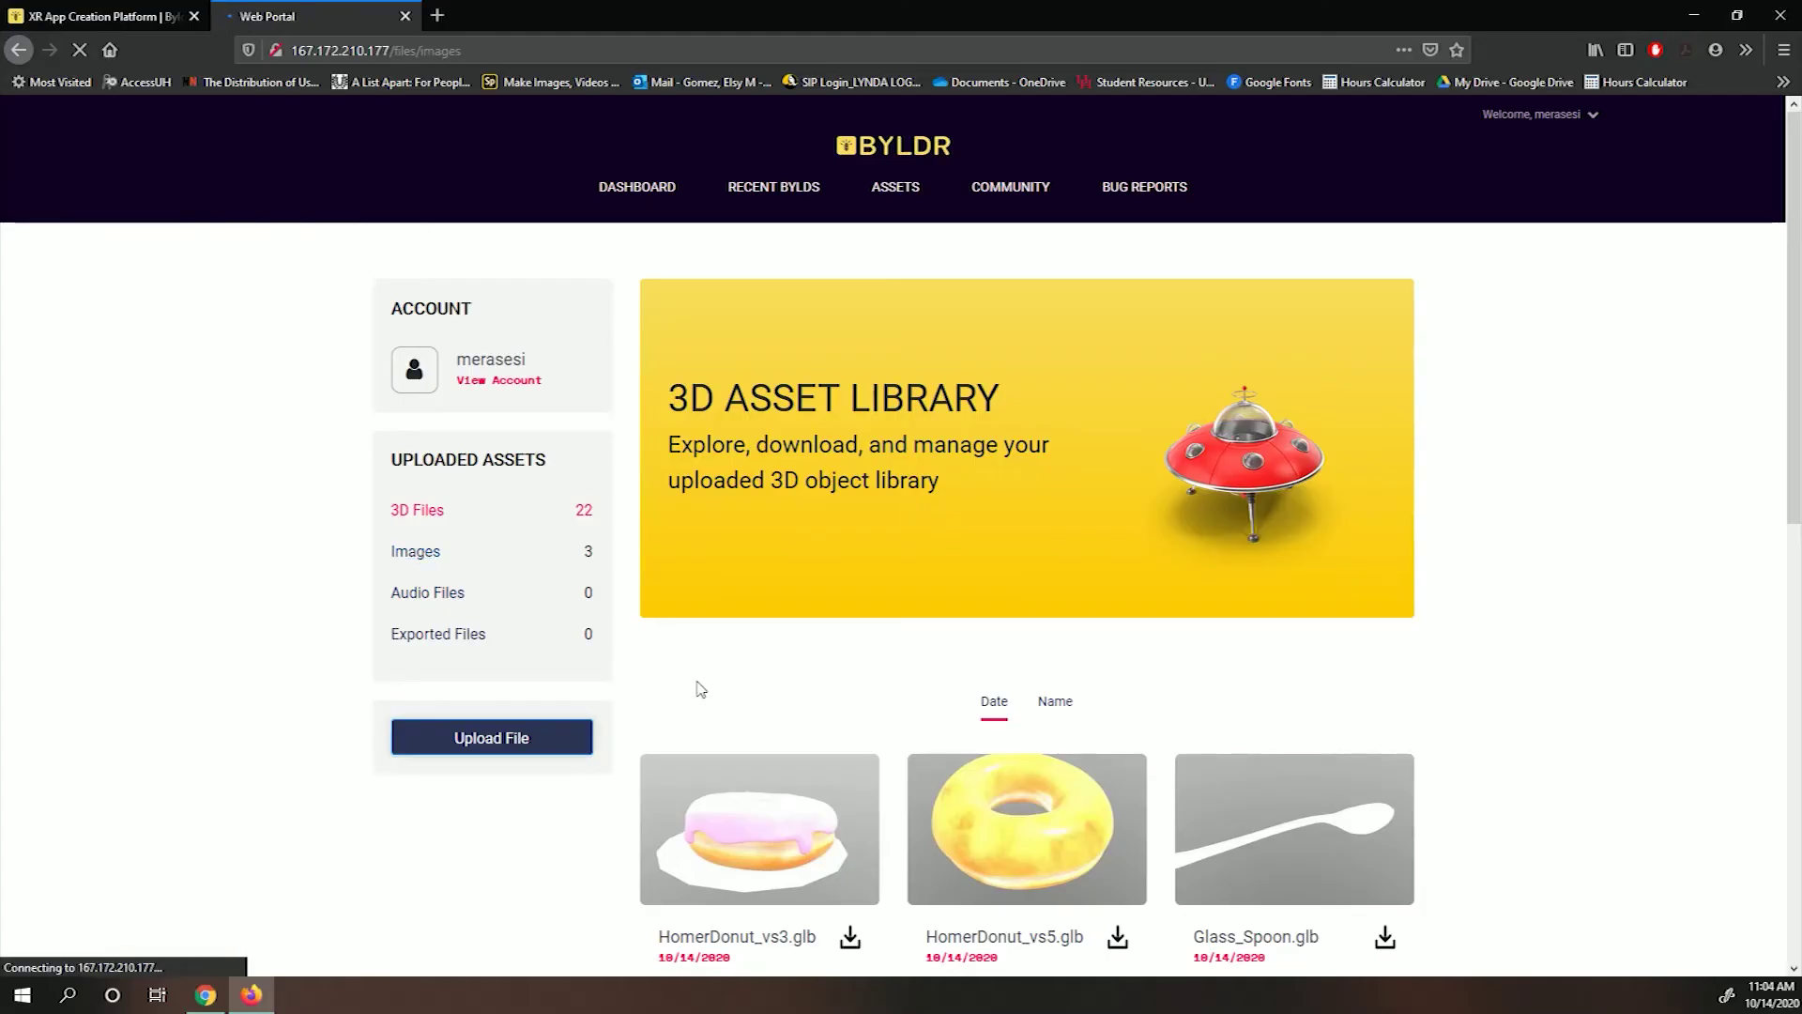
- Scroll down the uploaded images and select the dark wood texture
scroll(701, 688, "down", 4)
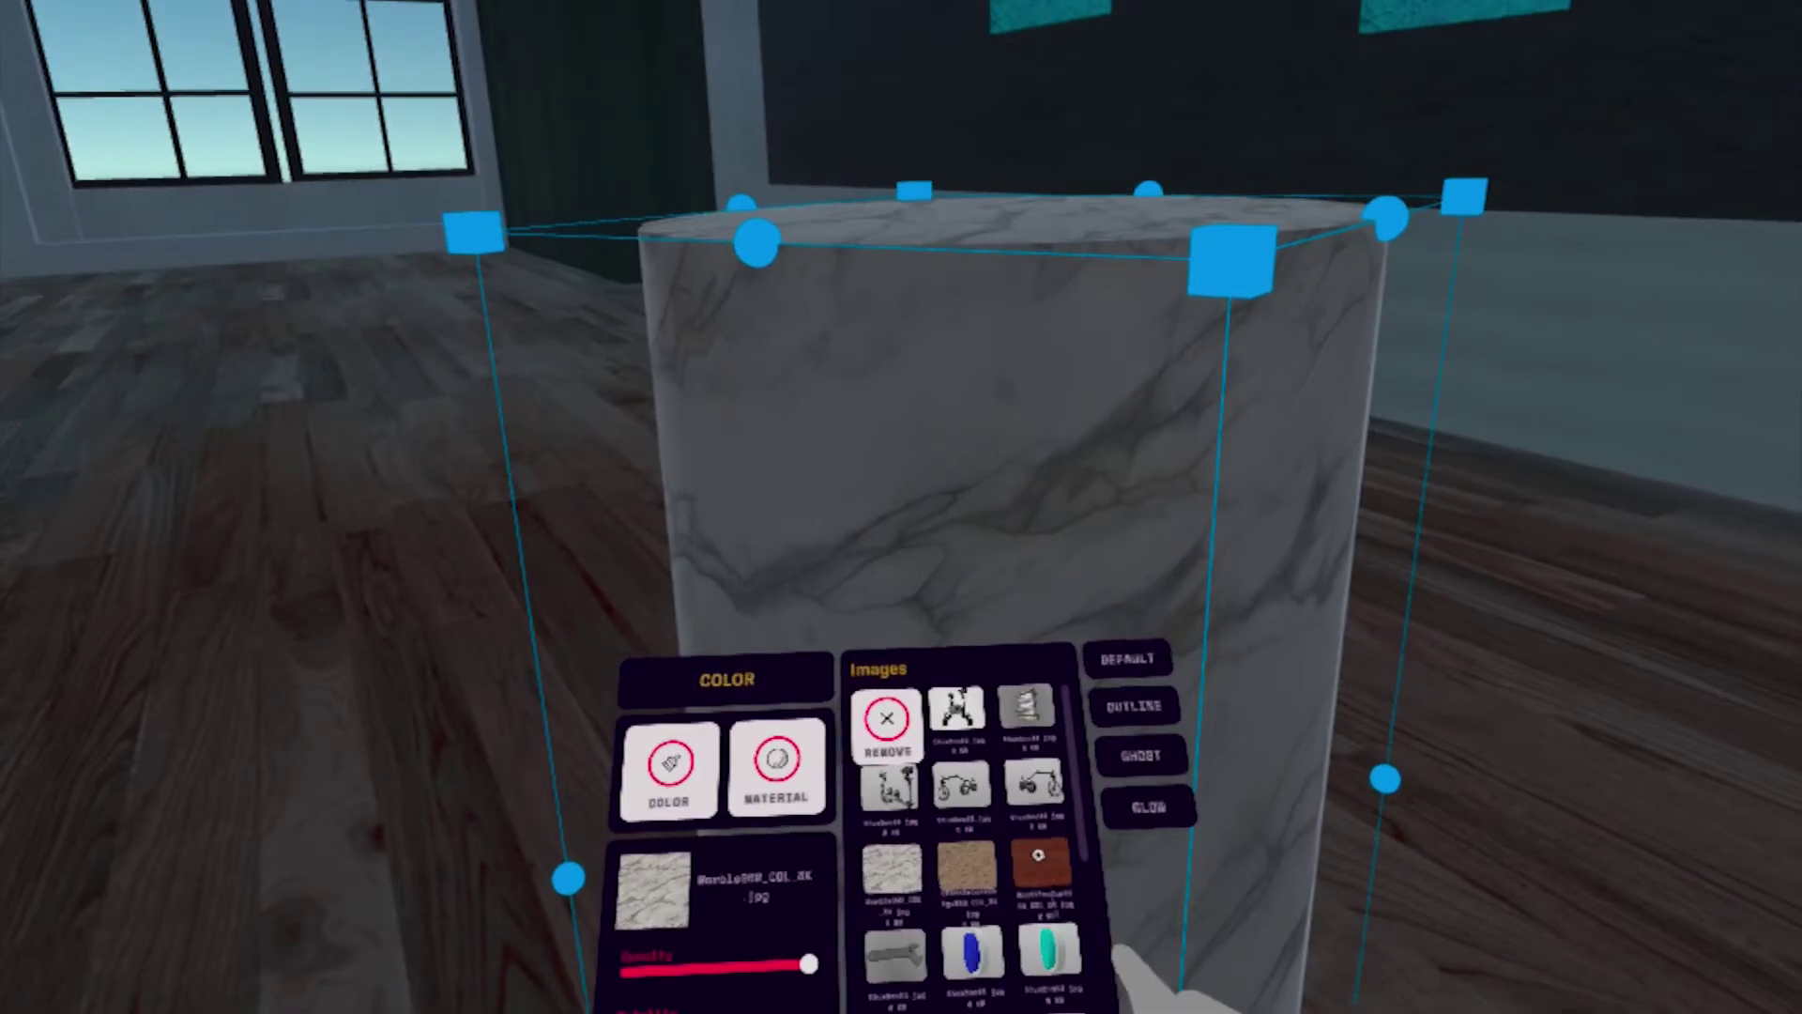
left_click(1038, 854)
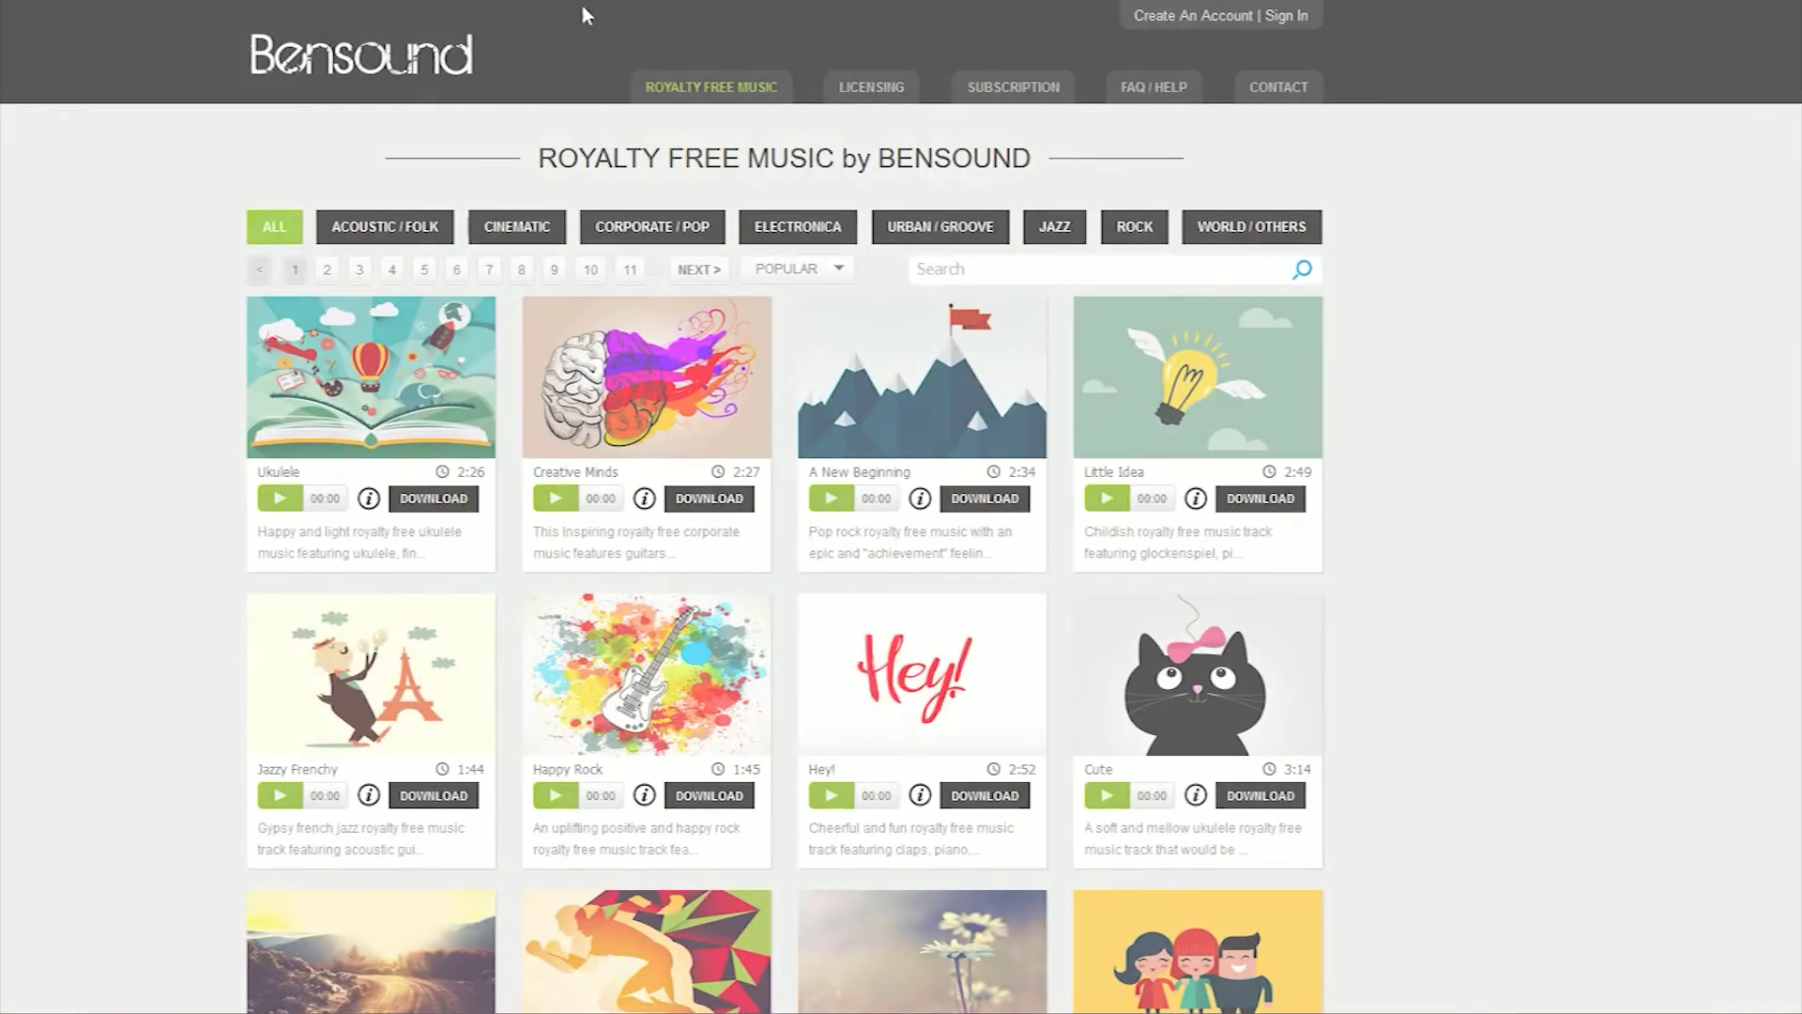
- Scroll up and down through the royalty-free music track listings
scroll(1727, 674, "down", 5)
scroll(1725, 672, "up", 10)
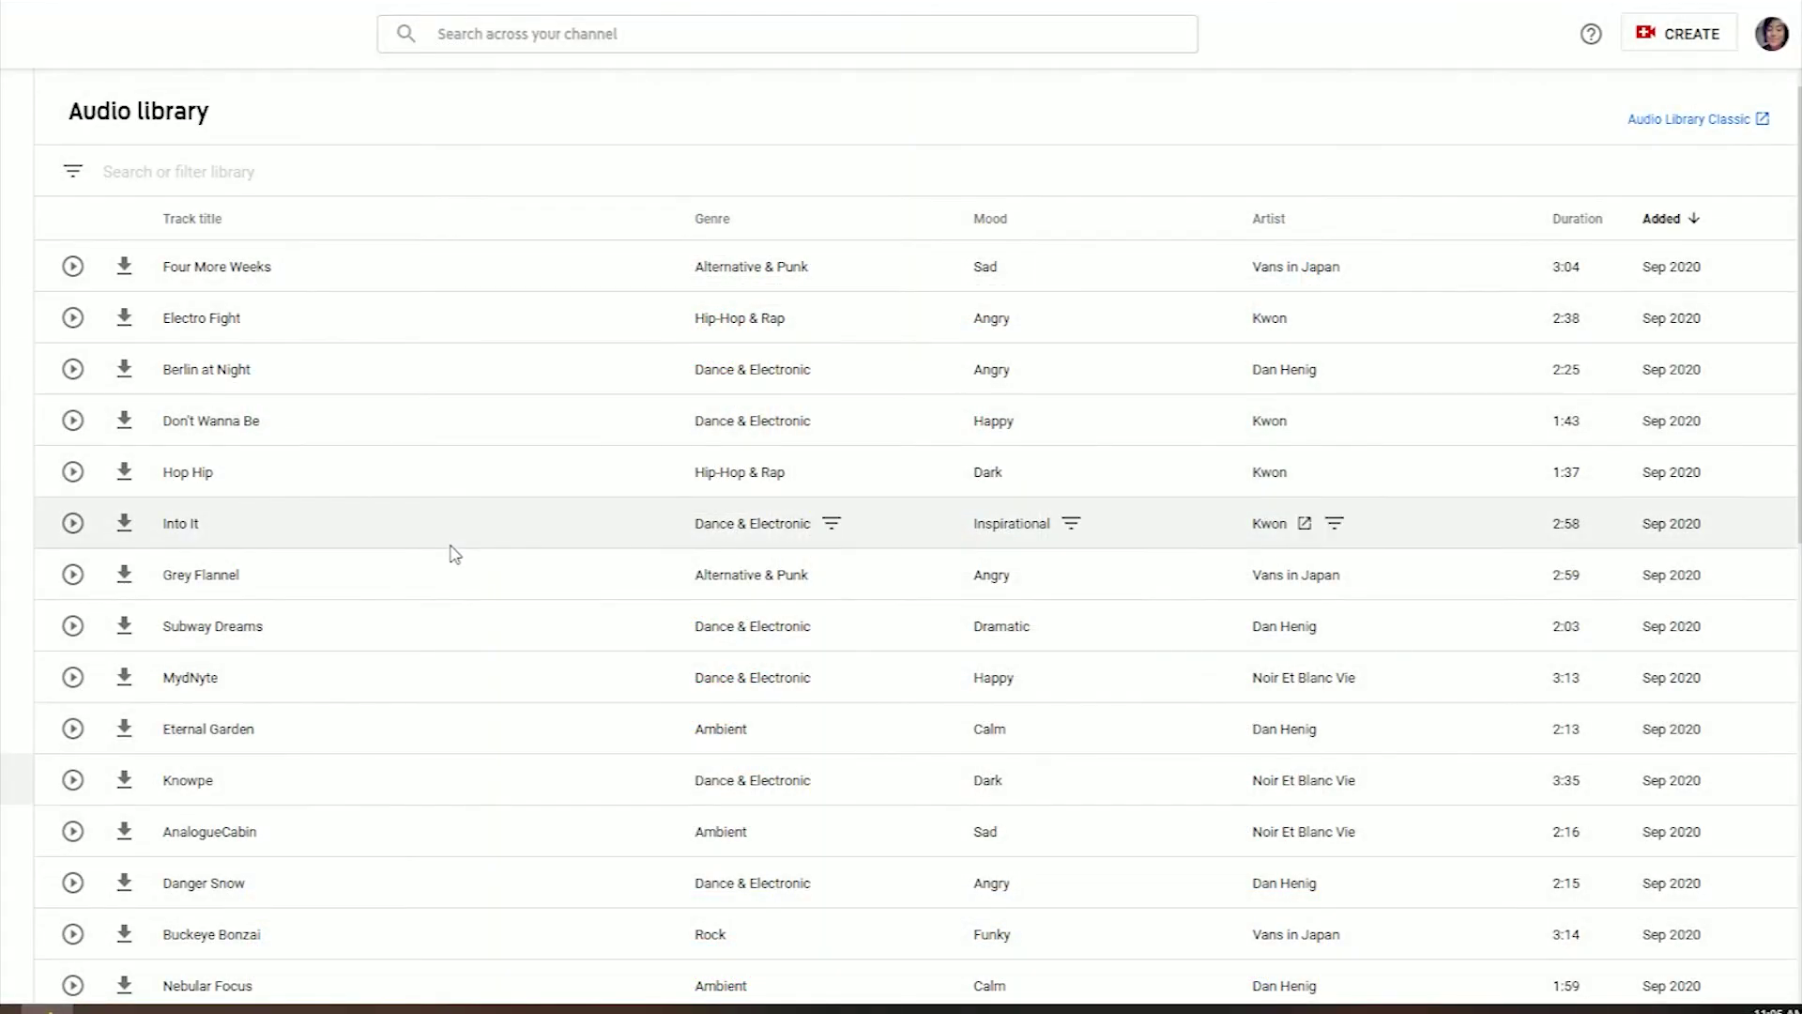
scroll(453, 554, "down", 3)
scroll(453, 553, "down", 6)
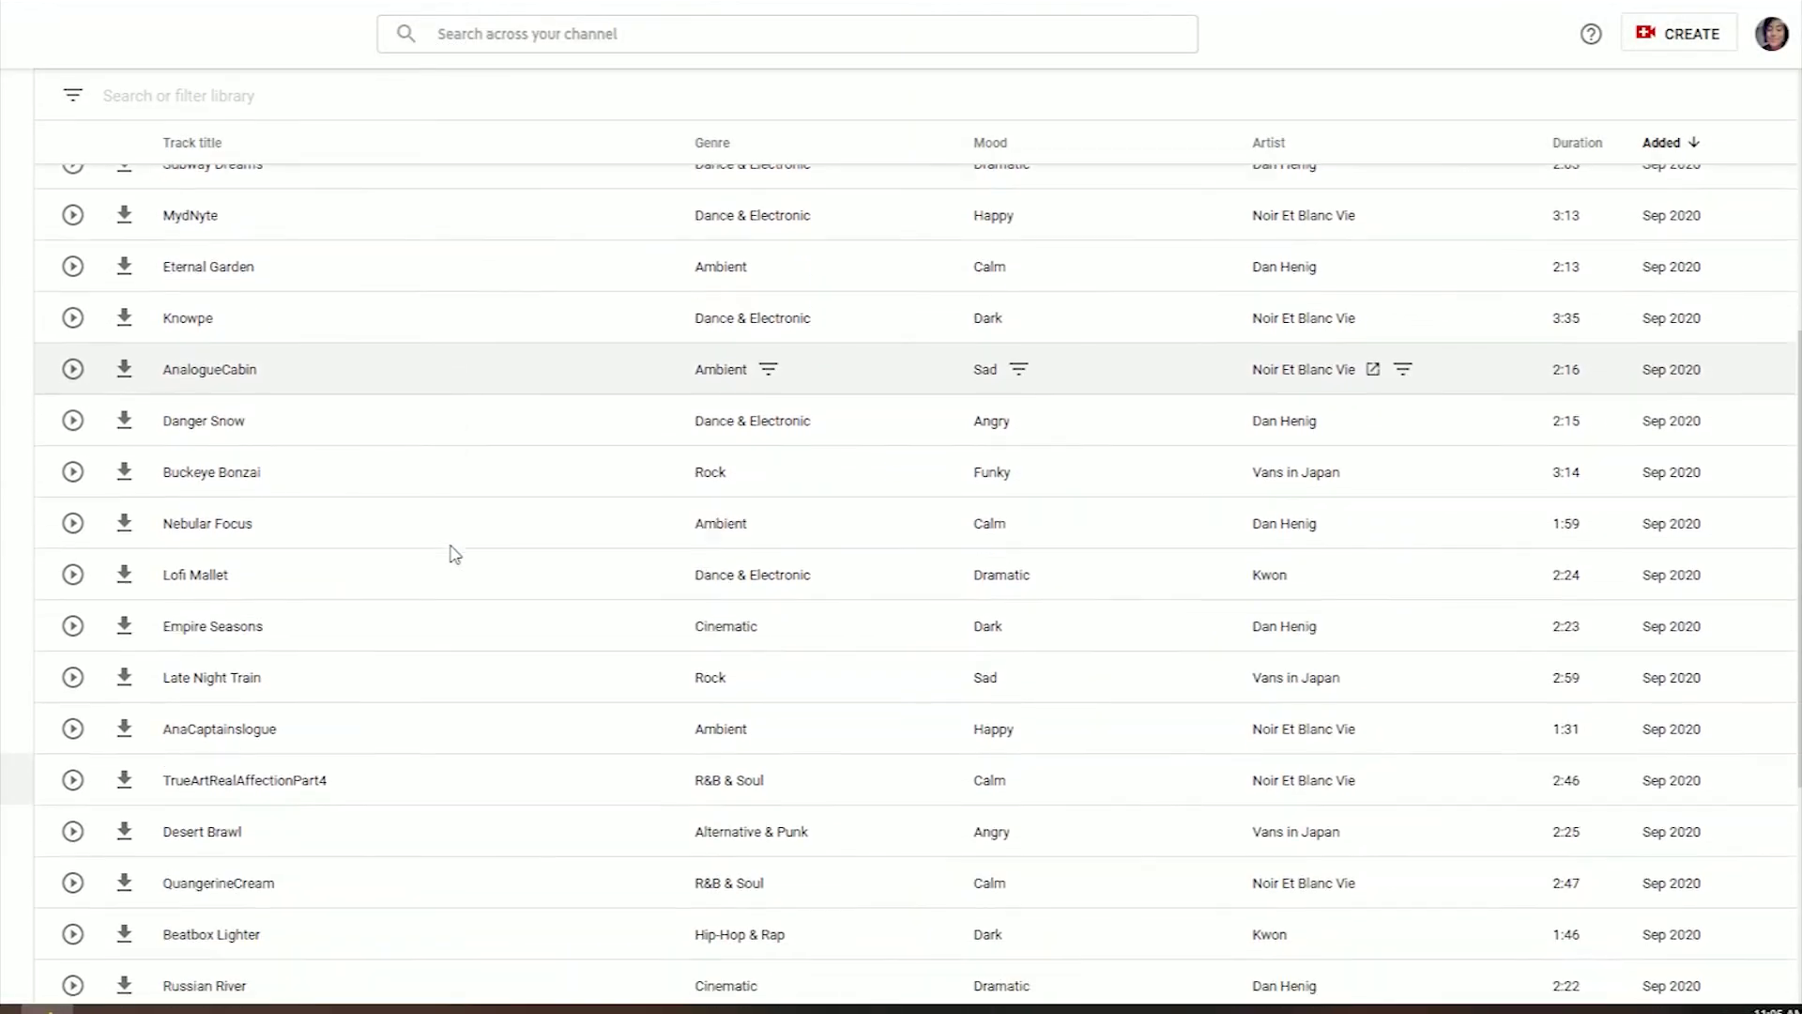
scroll(454, 554, "up", 9)
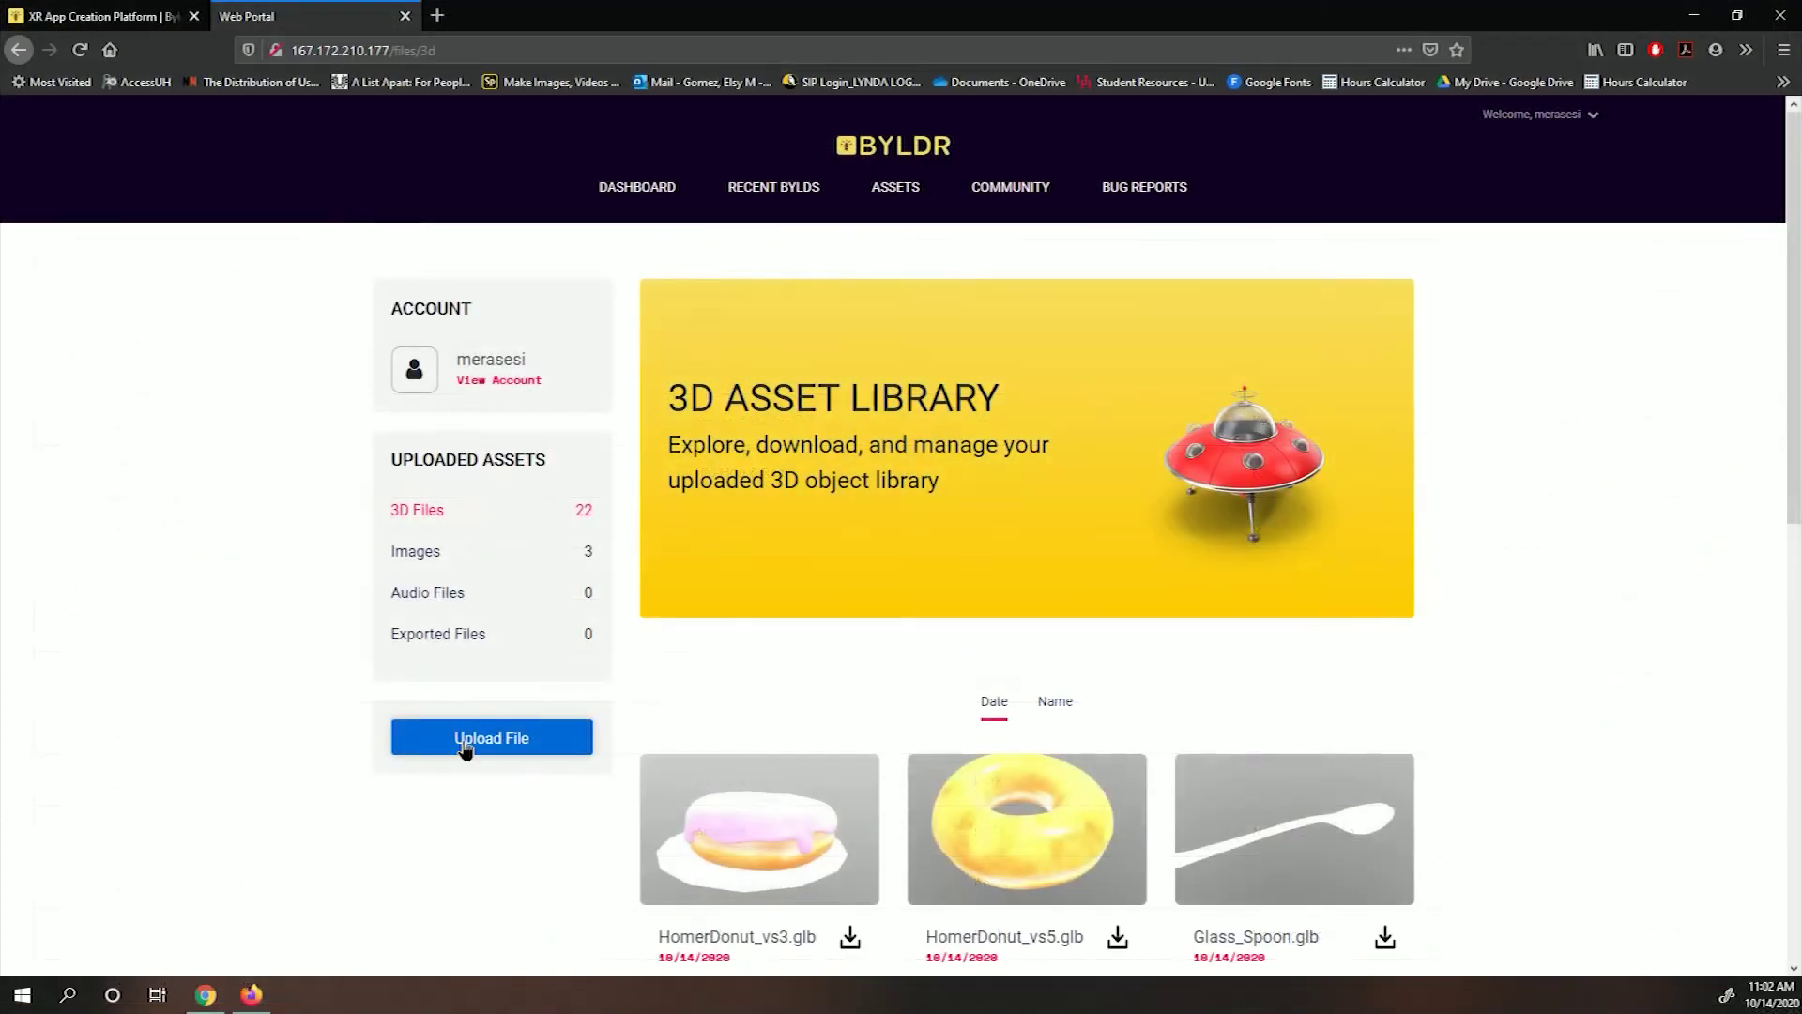
- Go to RECENT BYLDS, scroll down and open the test1 Byld's Details view
left_click(462, 738)
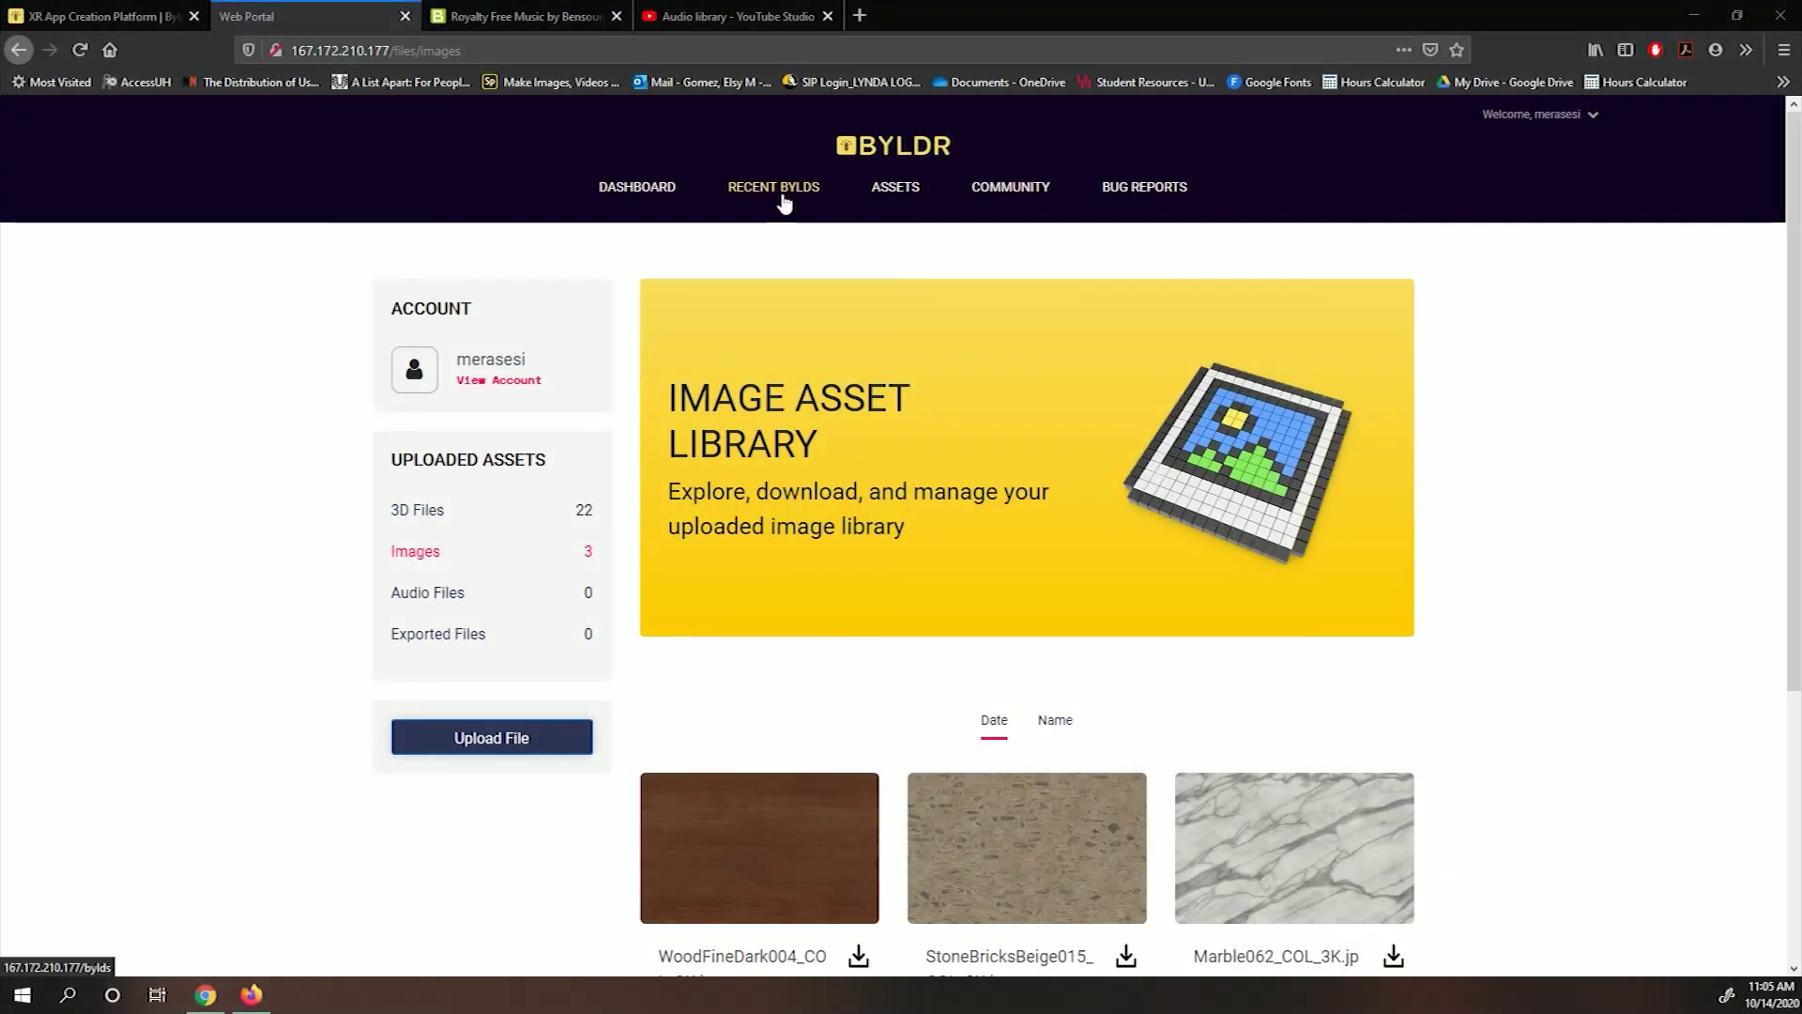
left_click(783, 197)
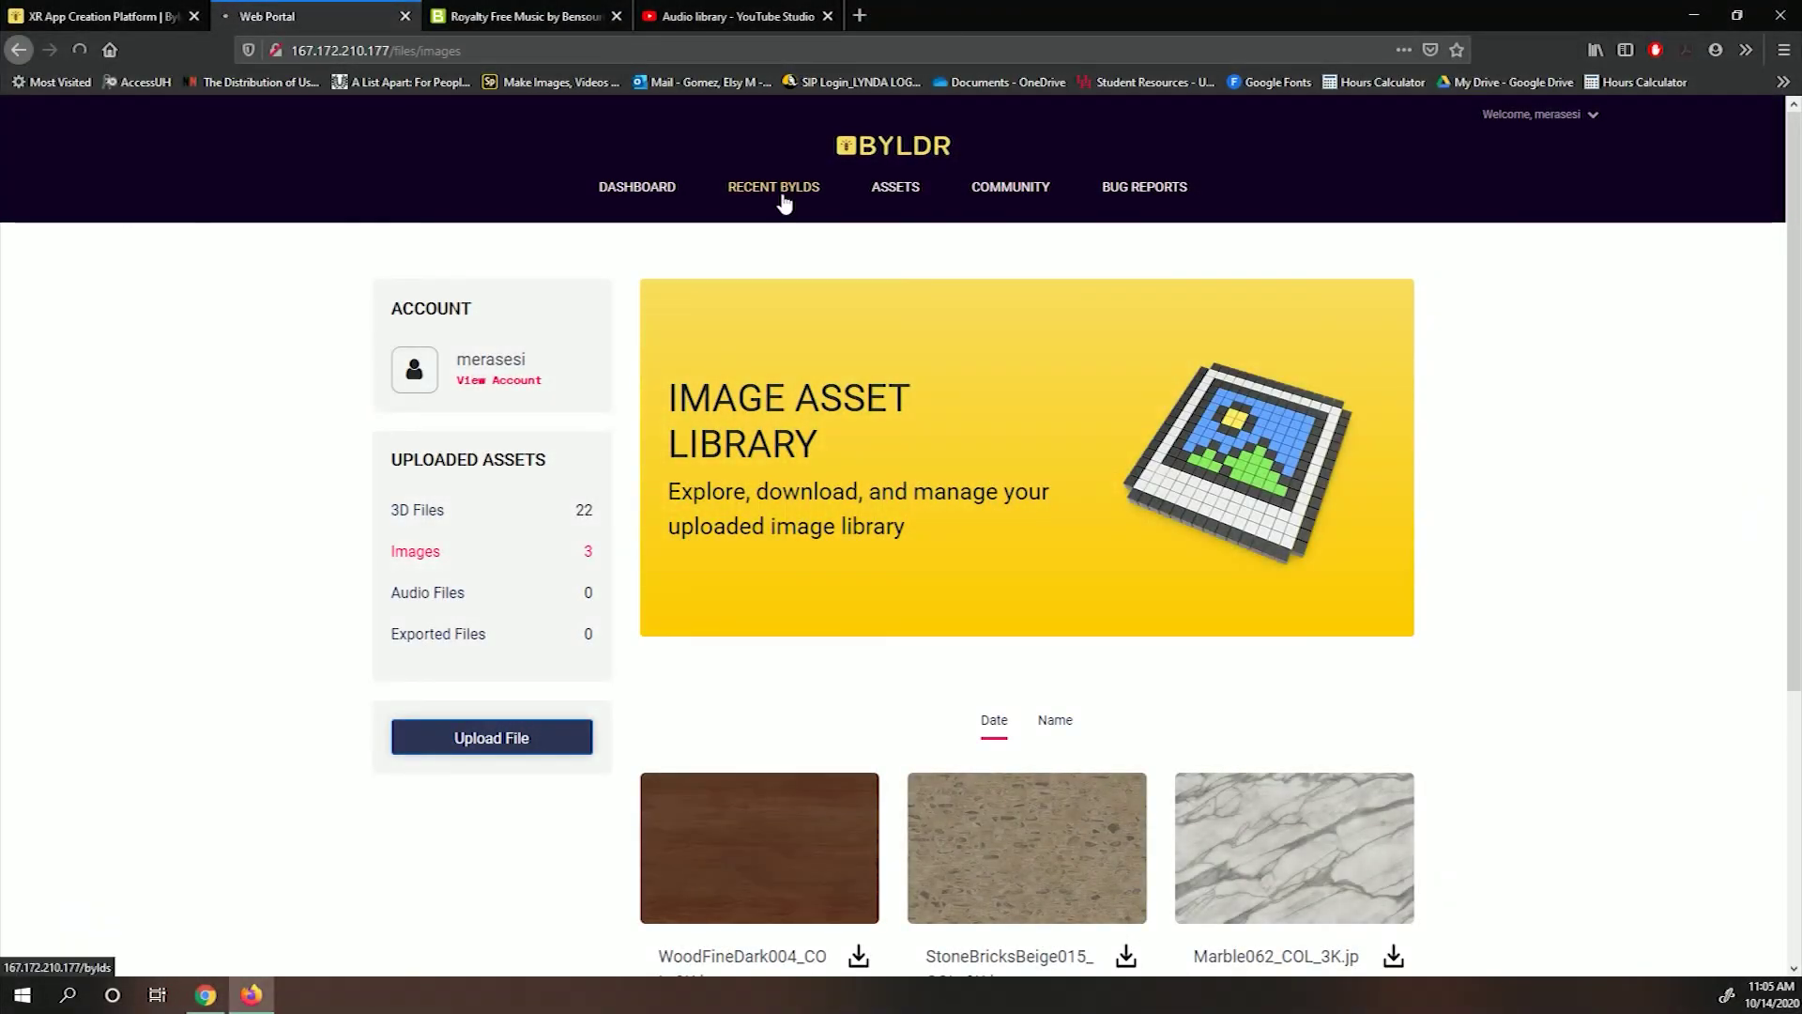
scroll(1642, 439, "down", 3)
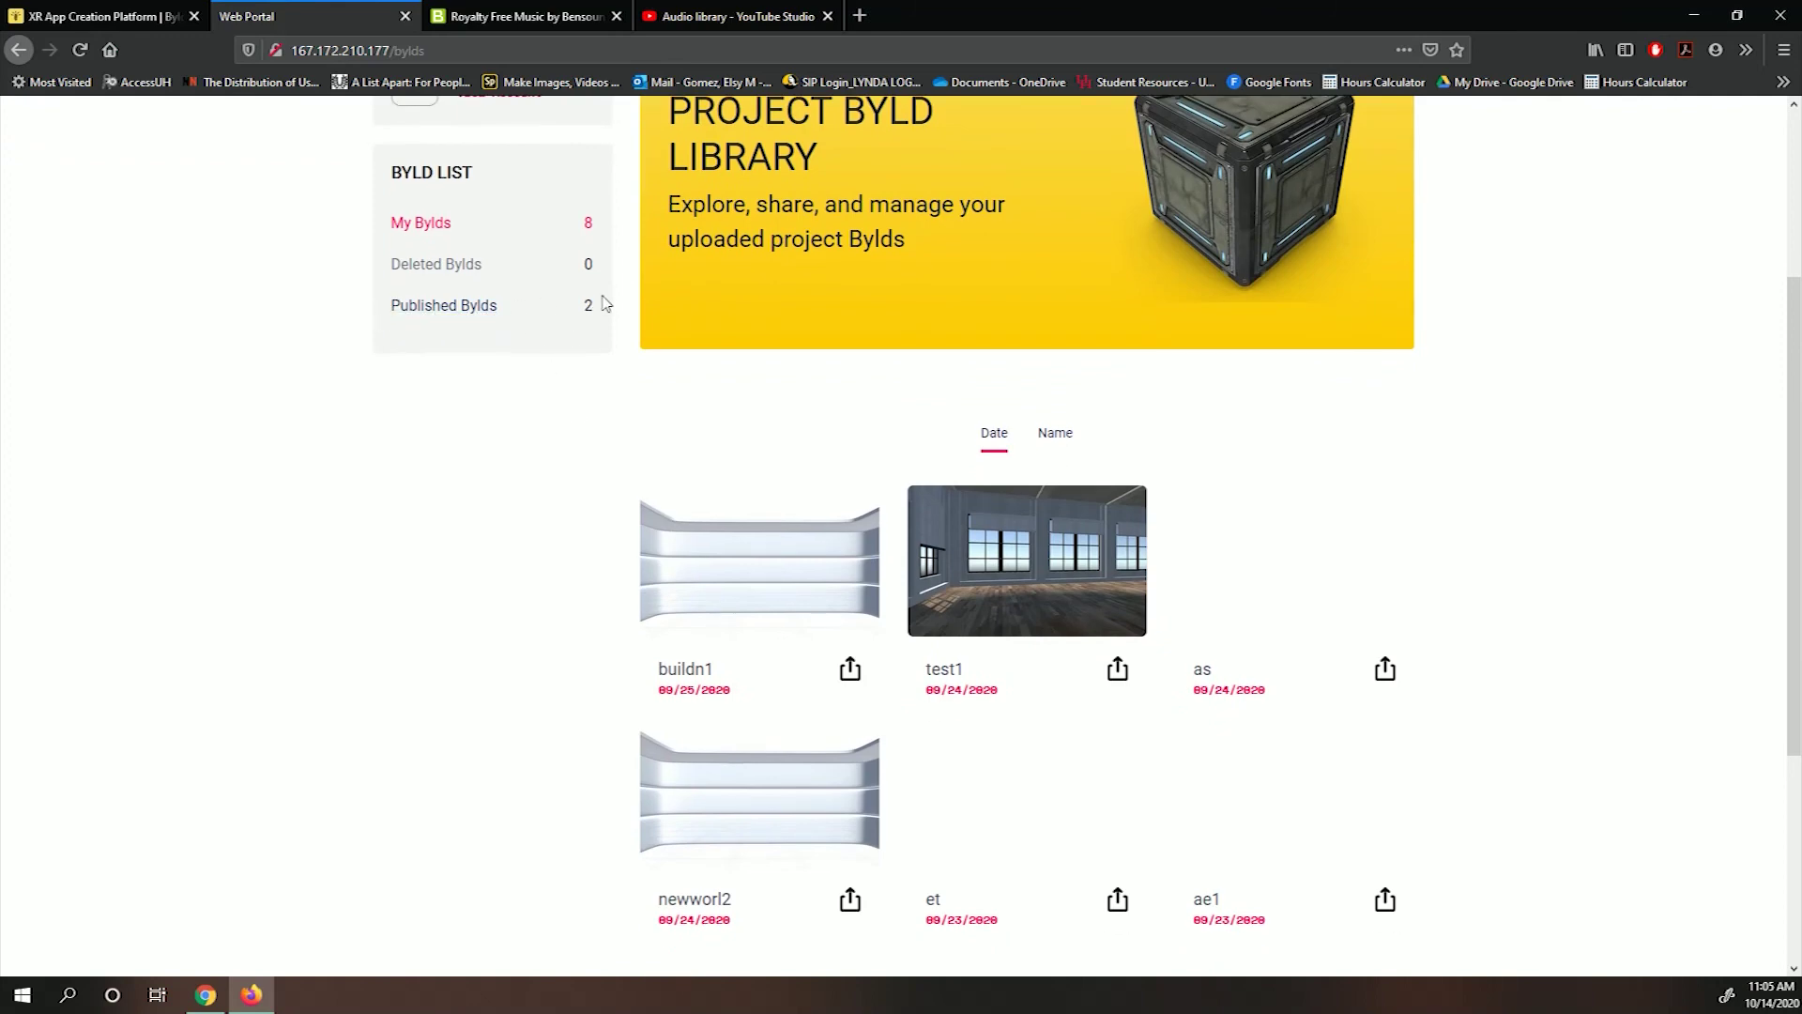
left_click(1000, 575)
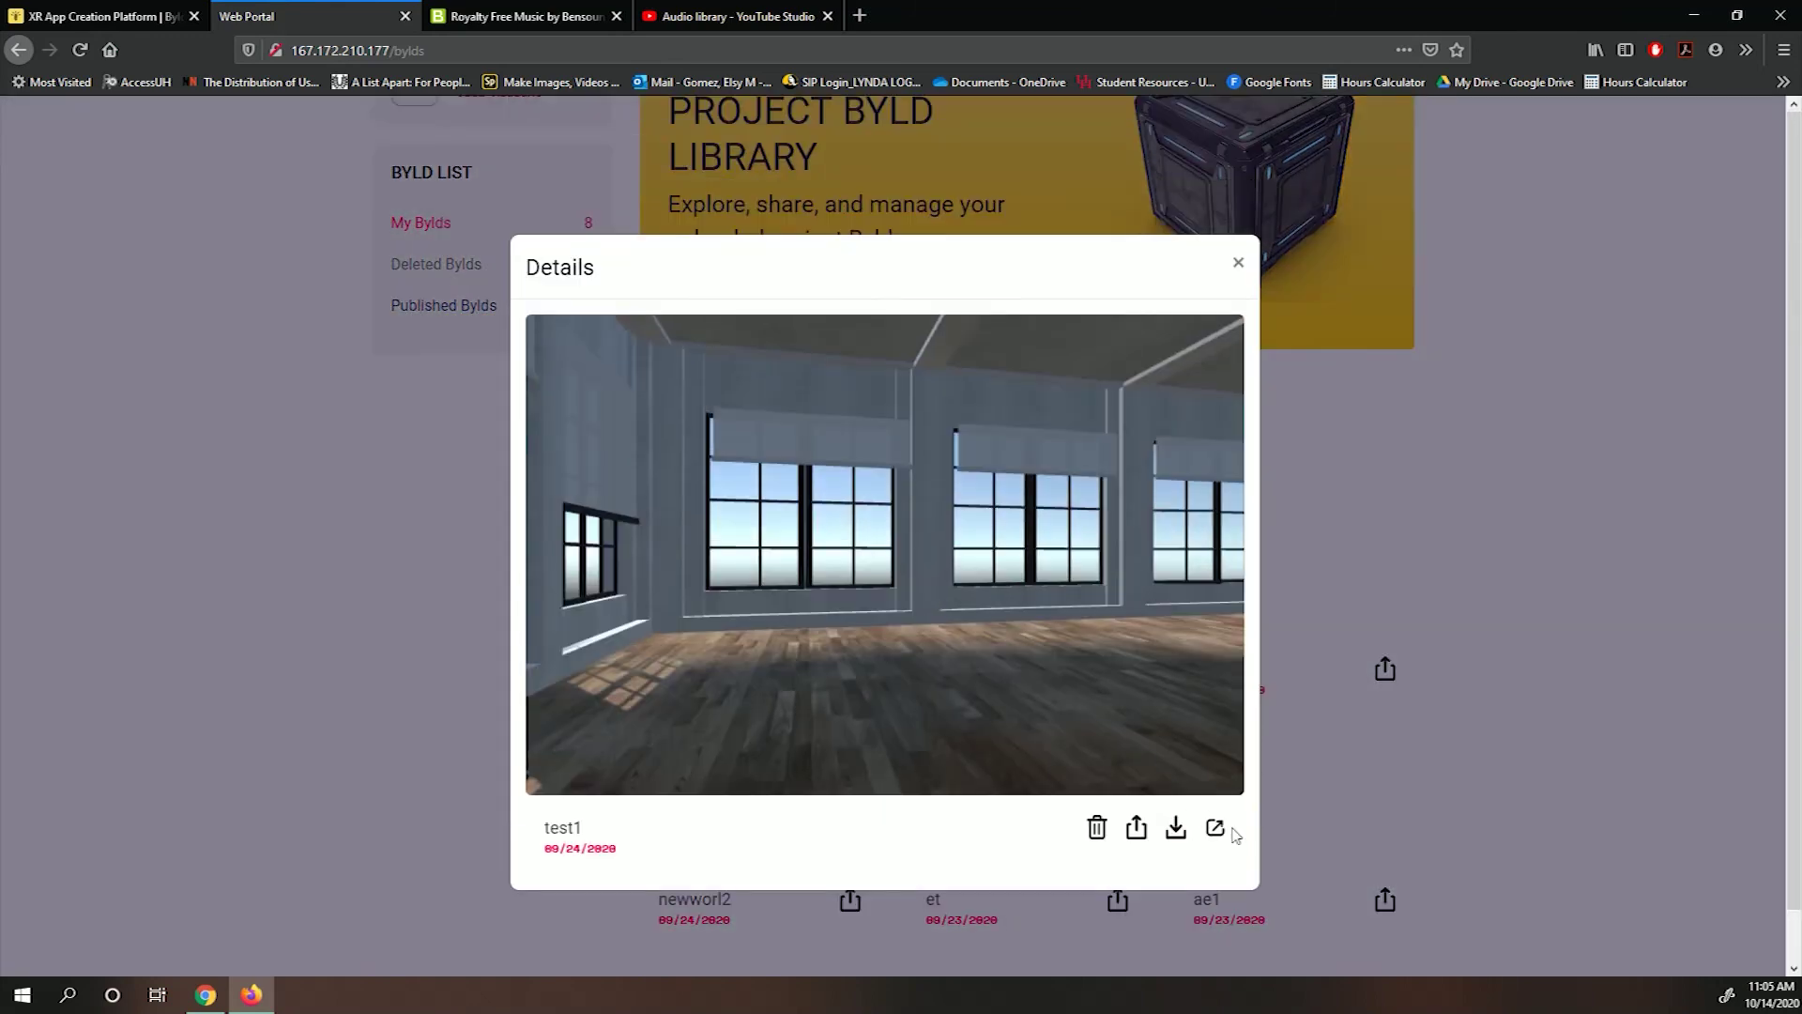